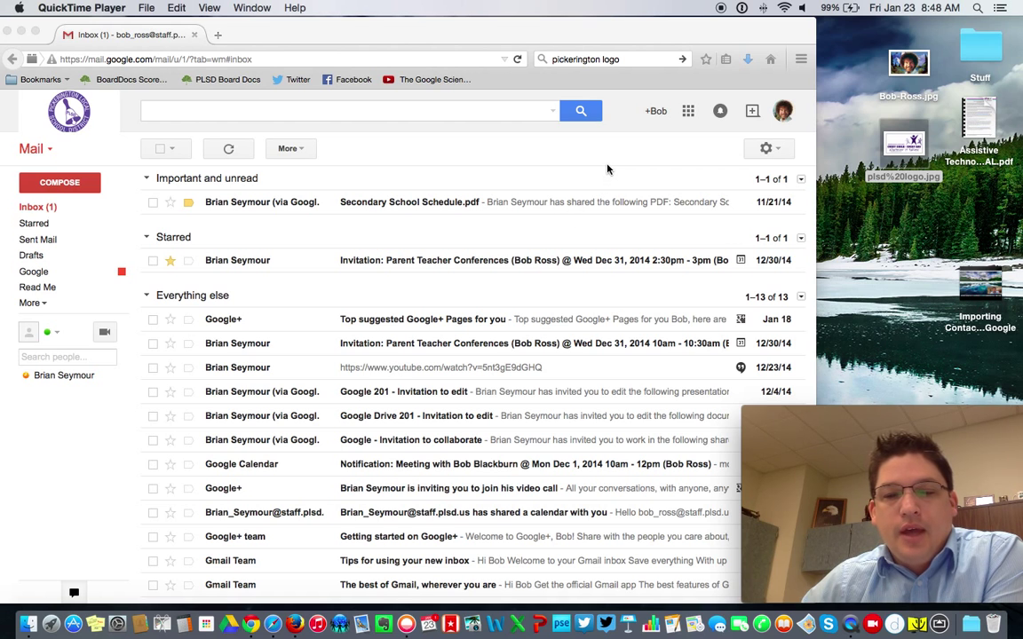
Step: Bring the Firefox window showing the Gmail inbox to the front
click(582, 168)
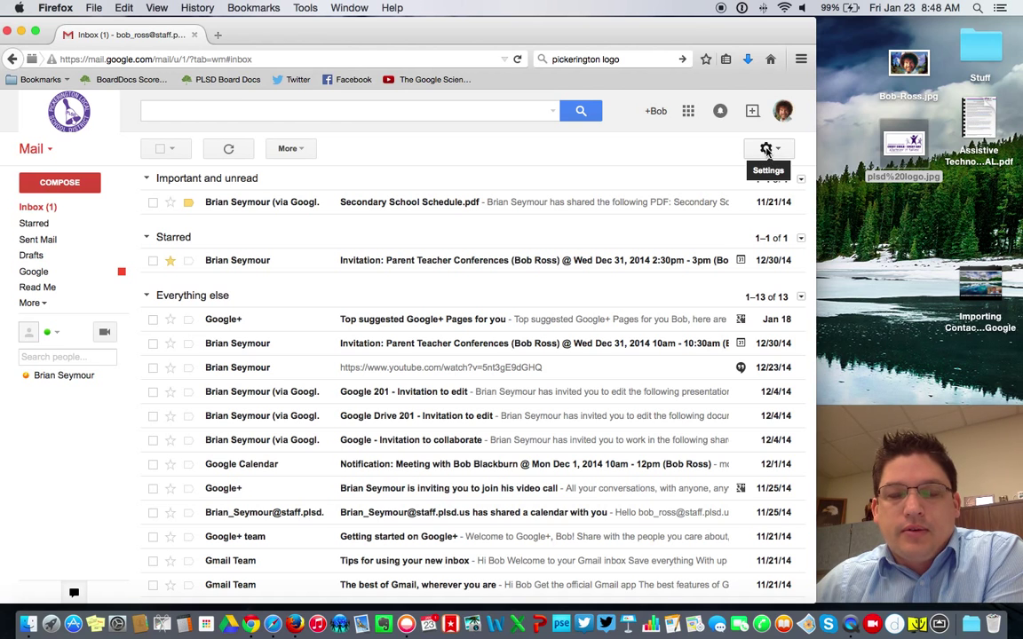
Step: Open Gmail's full General settings page and locate the My picture option
click(777, 153)
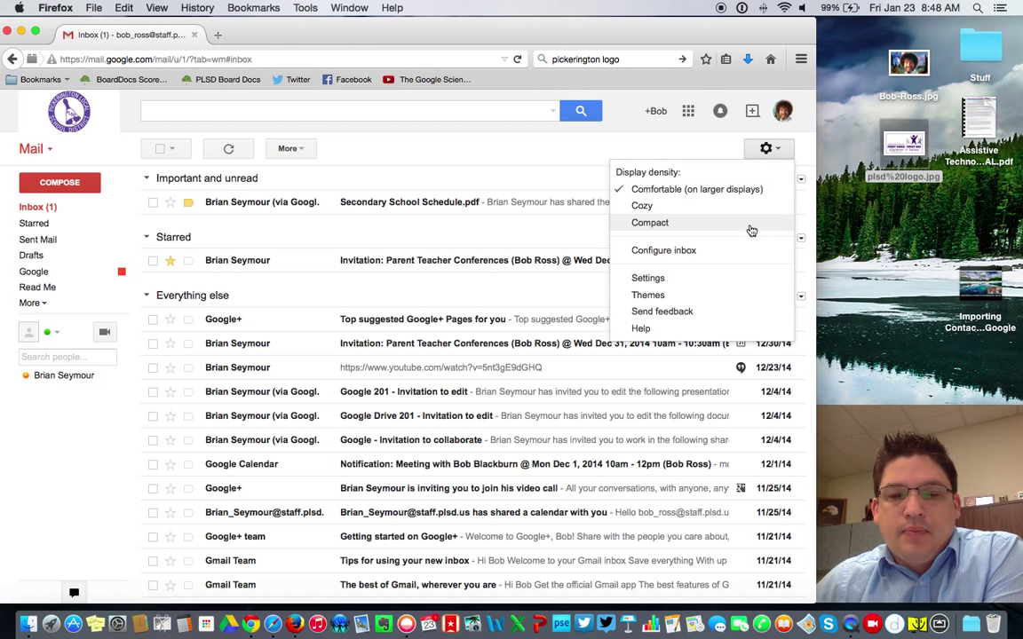
click(735, 283)
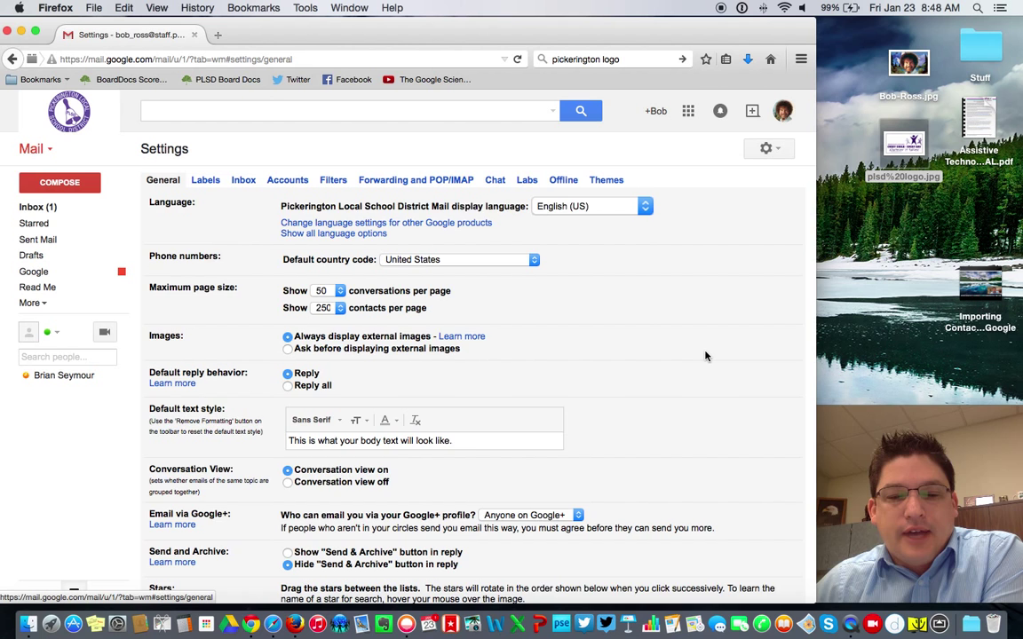
scroll(705, 355, down, 3)
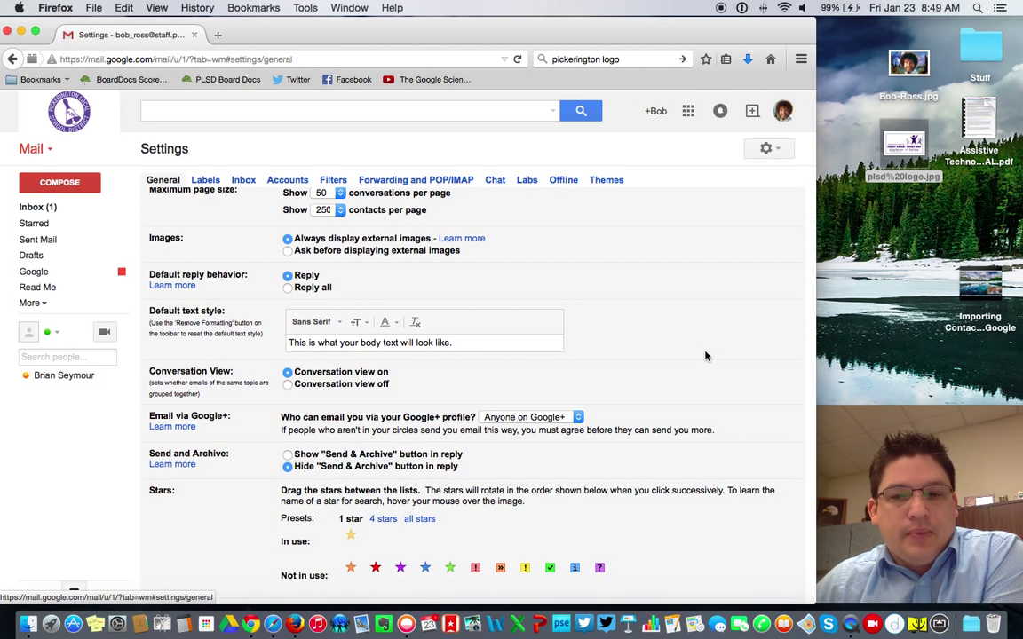
scroll(705, 355, up, 3)
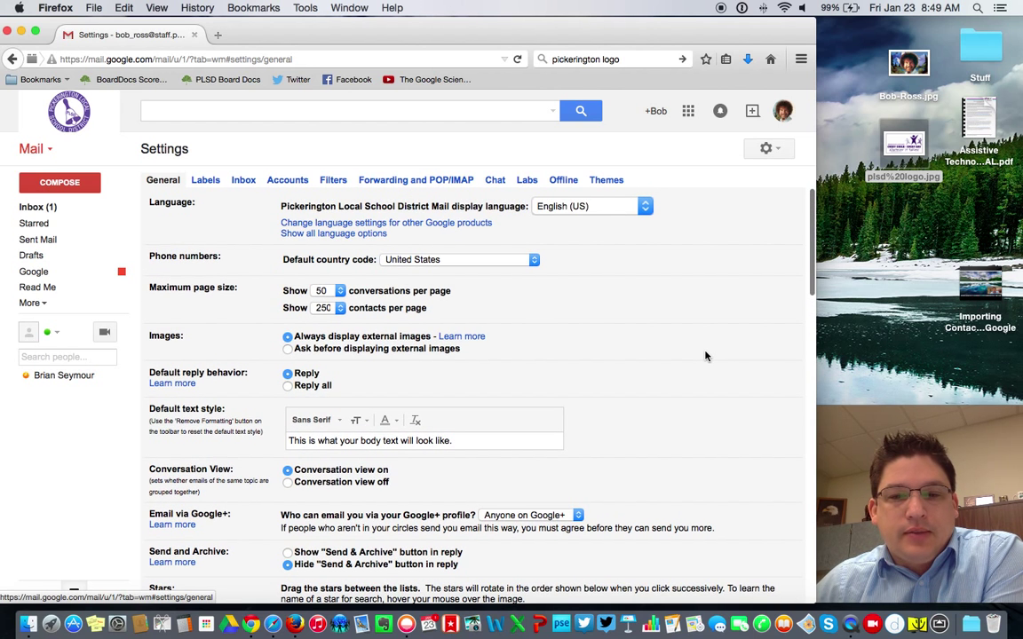
scroll(705, 355, down, 5)
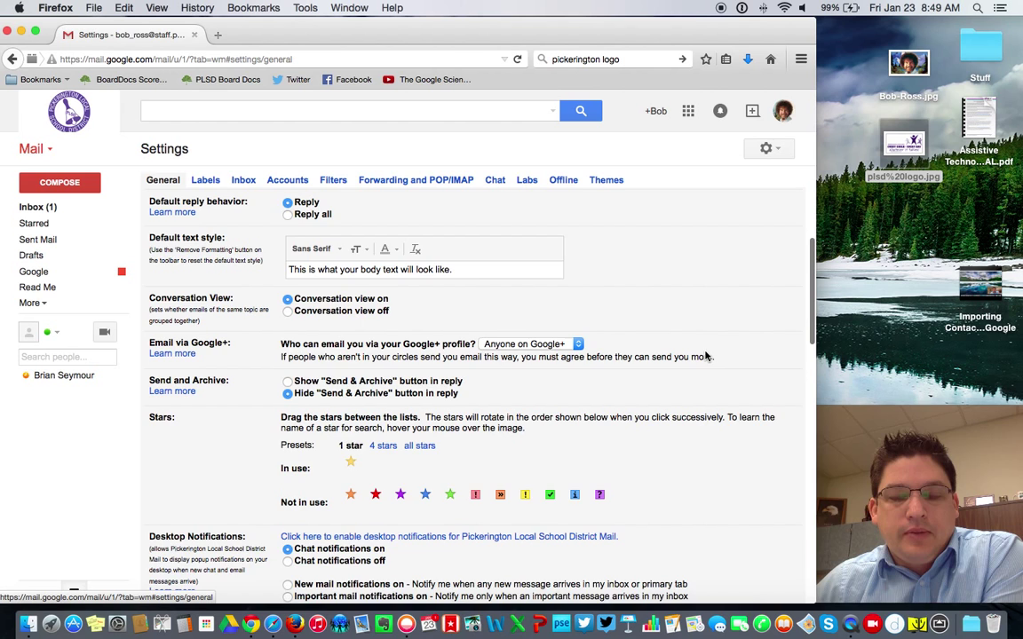
scroll(706, 356, down, 7)
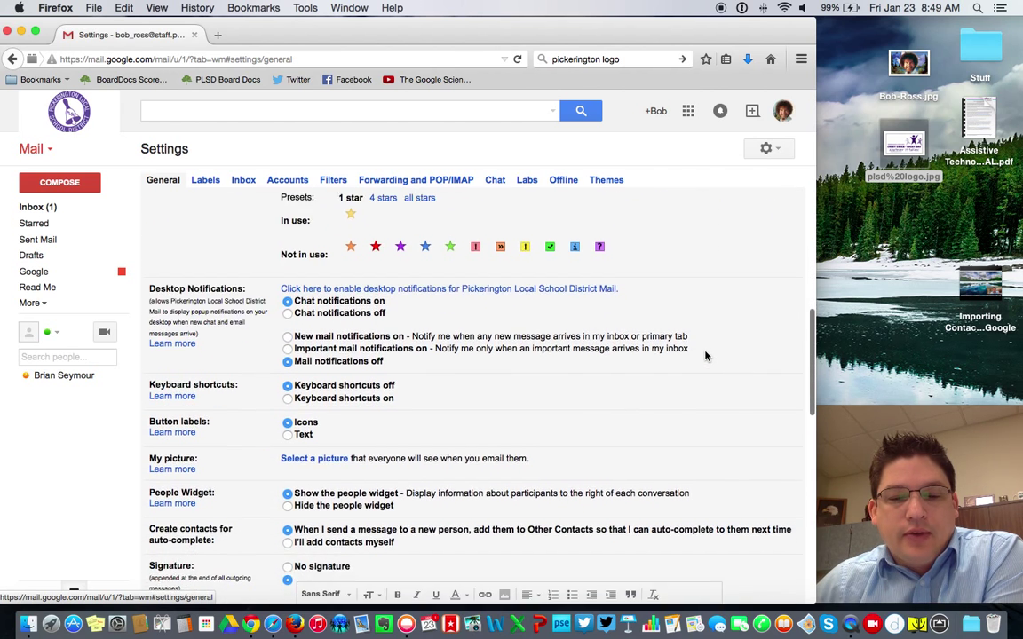
scroll(705, 356, down, 2)
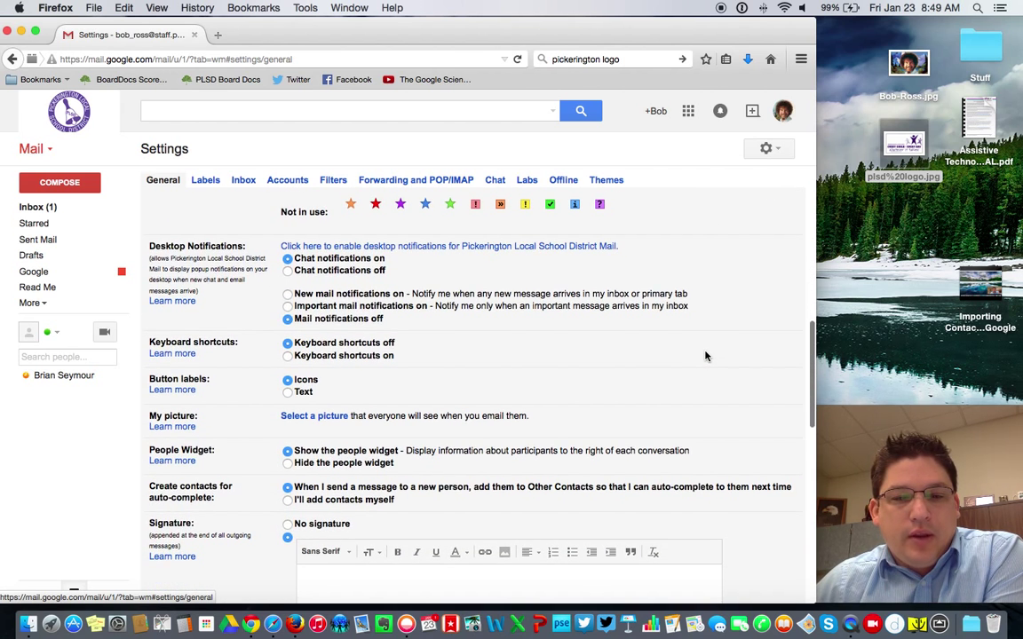
scroll(706, 356, up, 1)
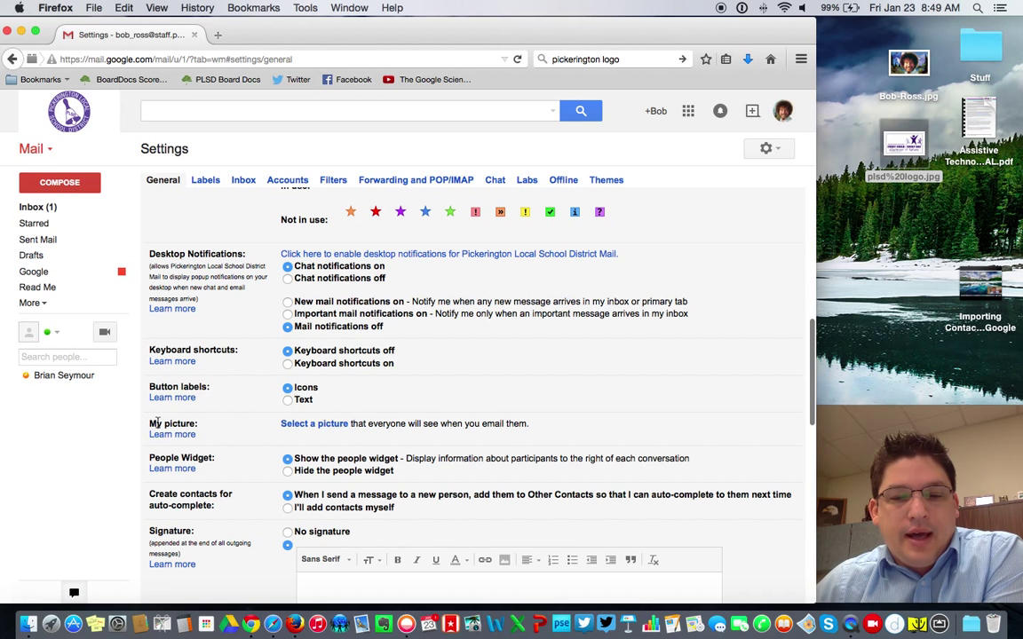
drag(149, 425, 203, 429)
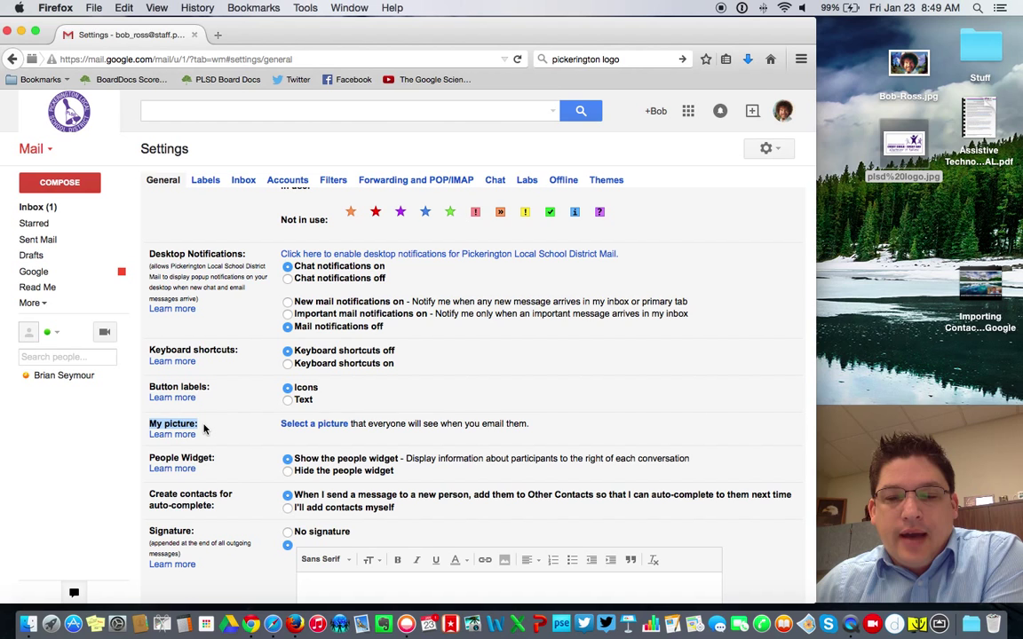
click(203, 429)
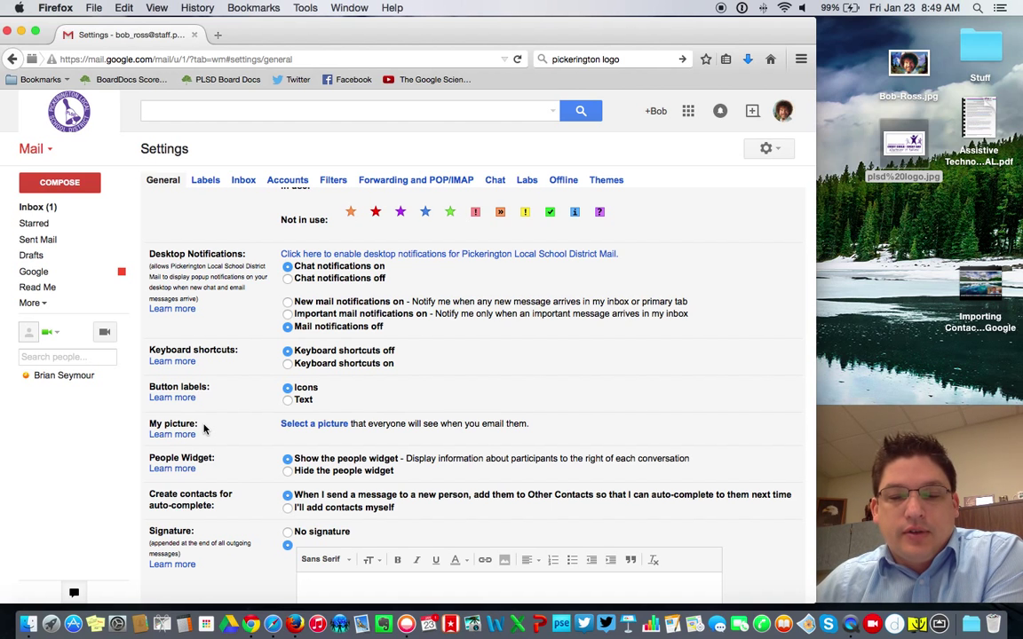
Step: Upload Bob-Ross.jpg as the profile picture, crop it around the face, and apply
click(325, 425)
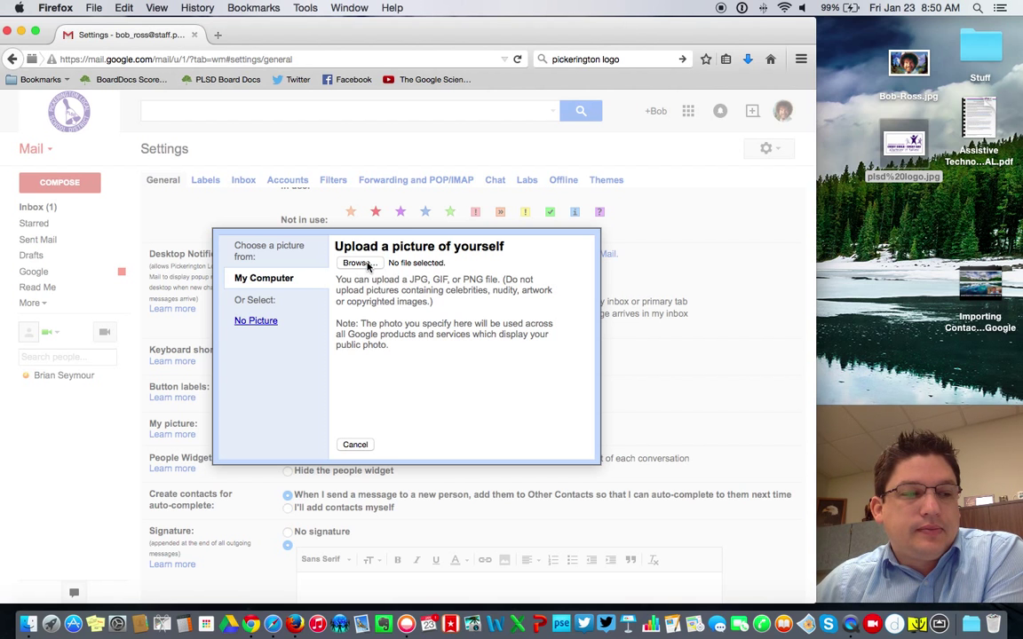
click(360, 264)
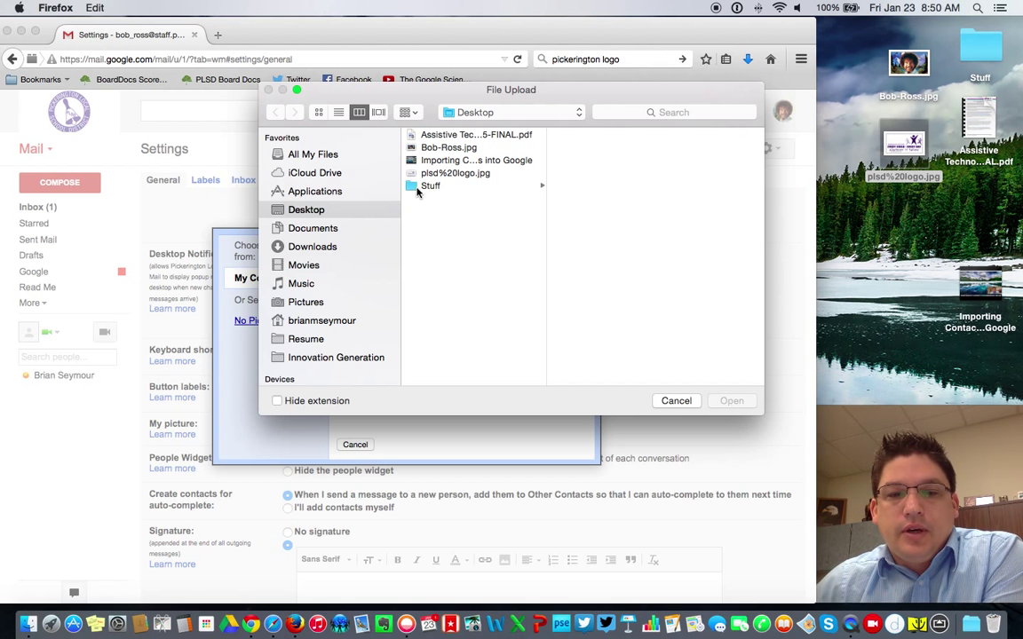
click(440, 147)
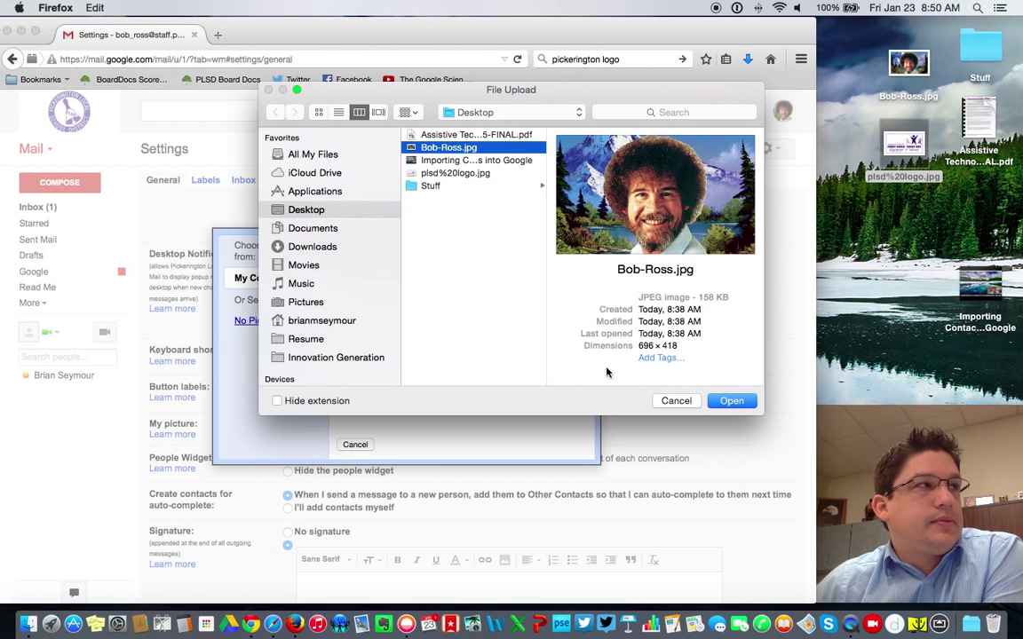
click(737, 404)
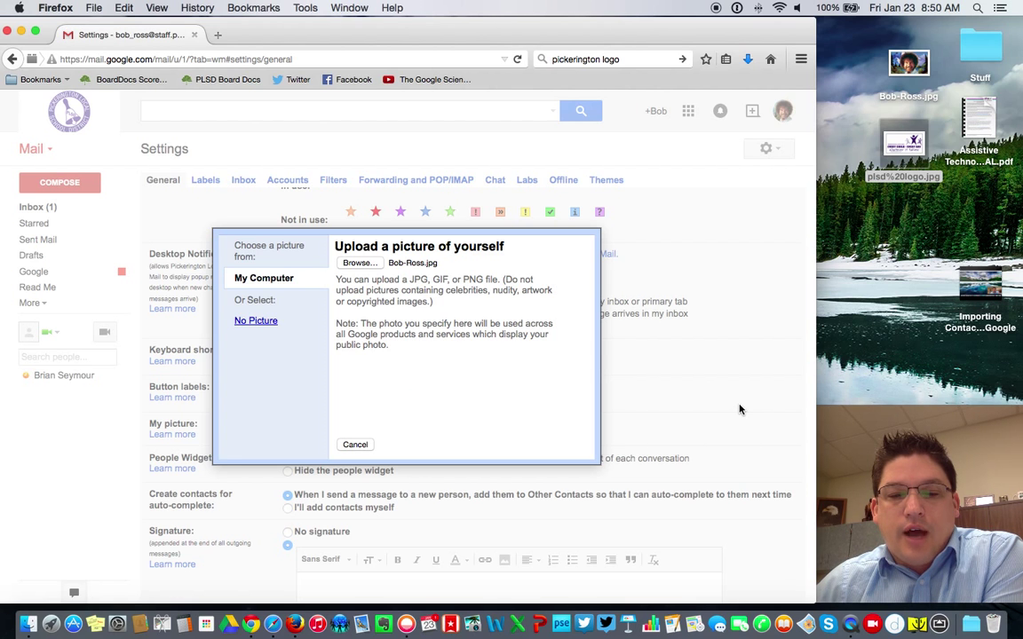
drag(274, 306, 351, 391)
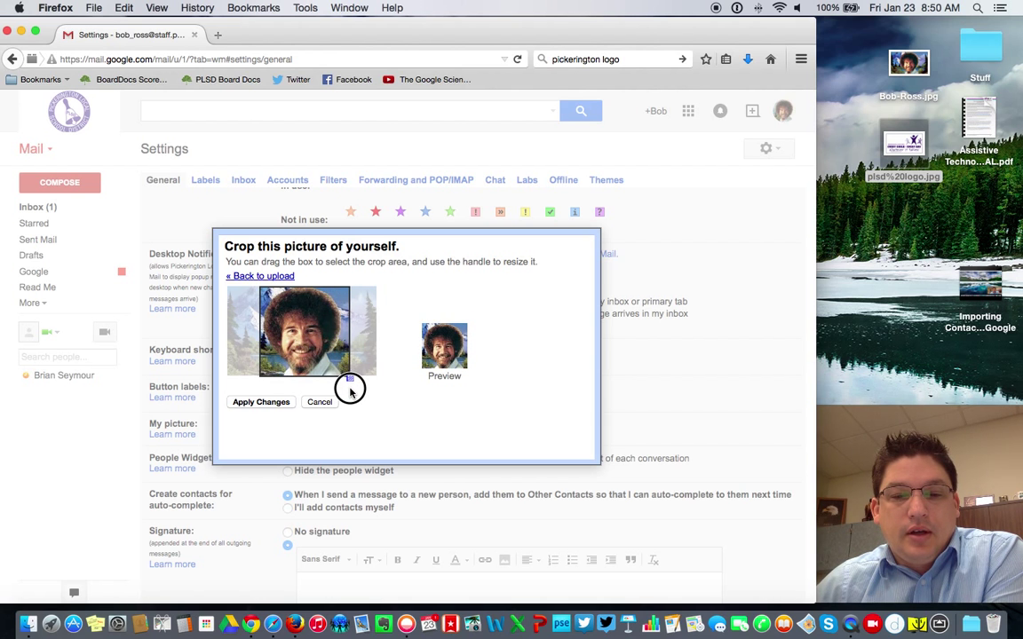
drag(307, 328, 304, 329)
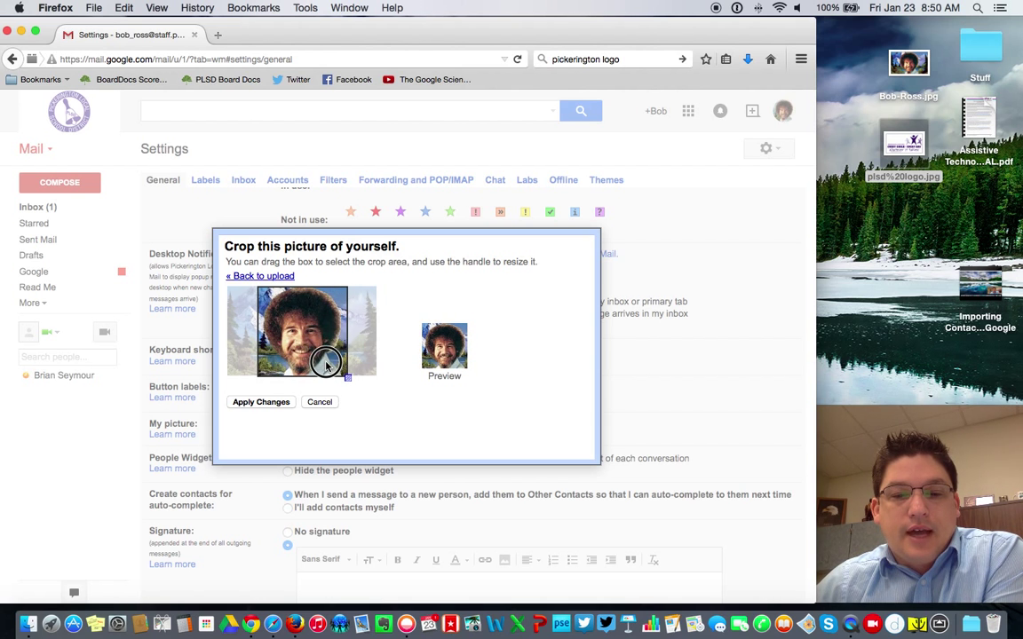
click(261, 404)
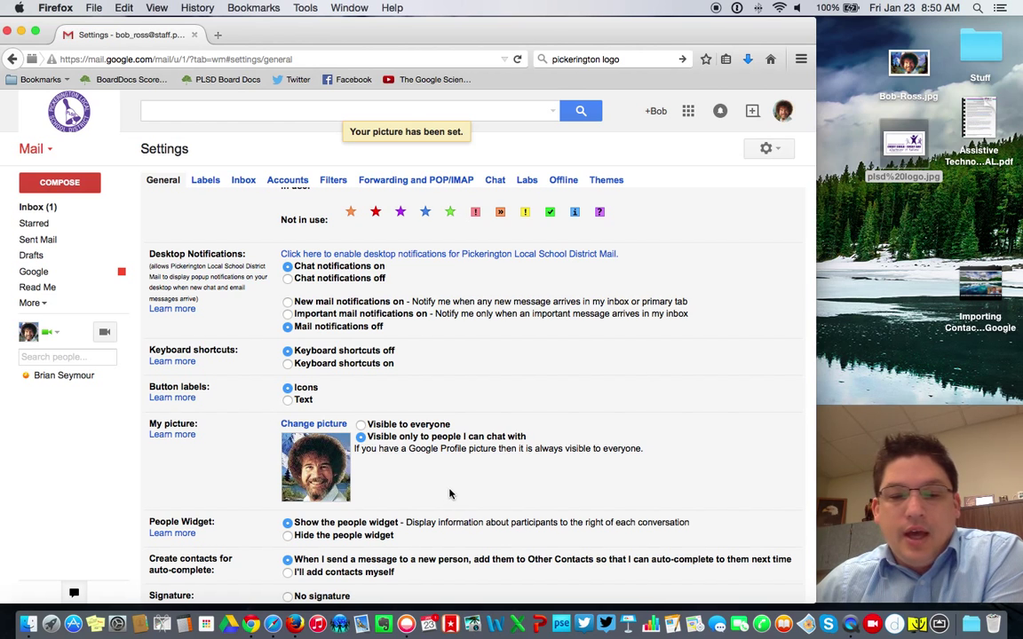
Step: Set the new Bob-Ross profile picture to 'Visible to everyone'
click(361, 425)
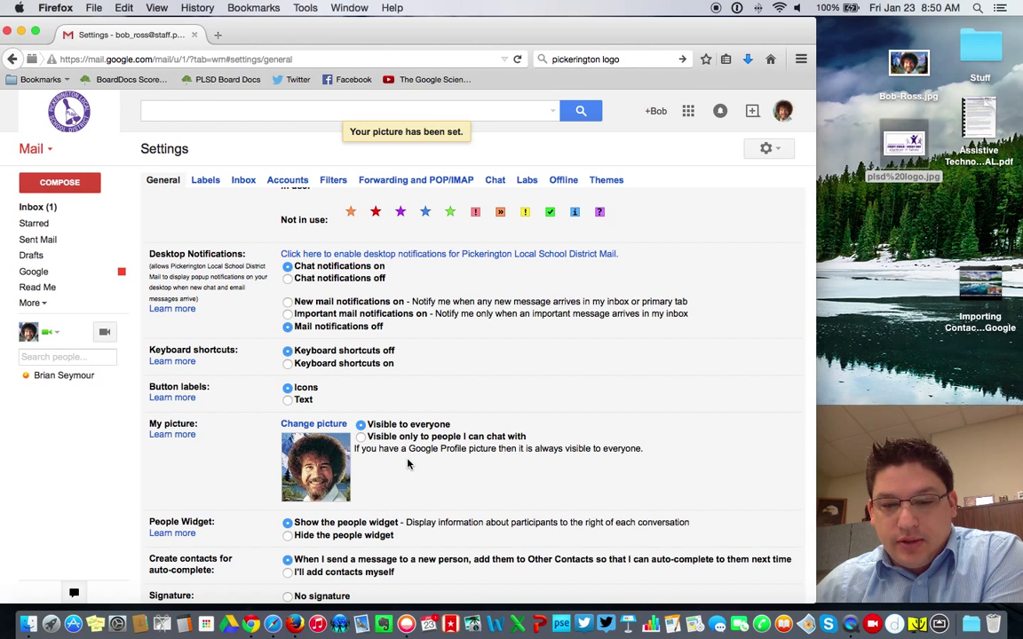
scroll(452, 482, up, 1)
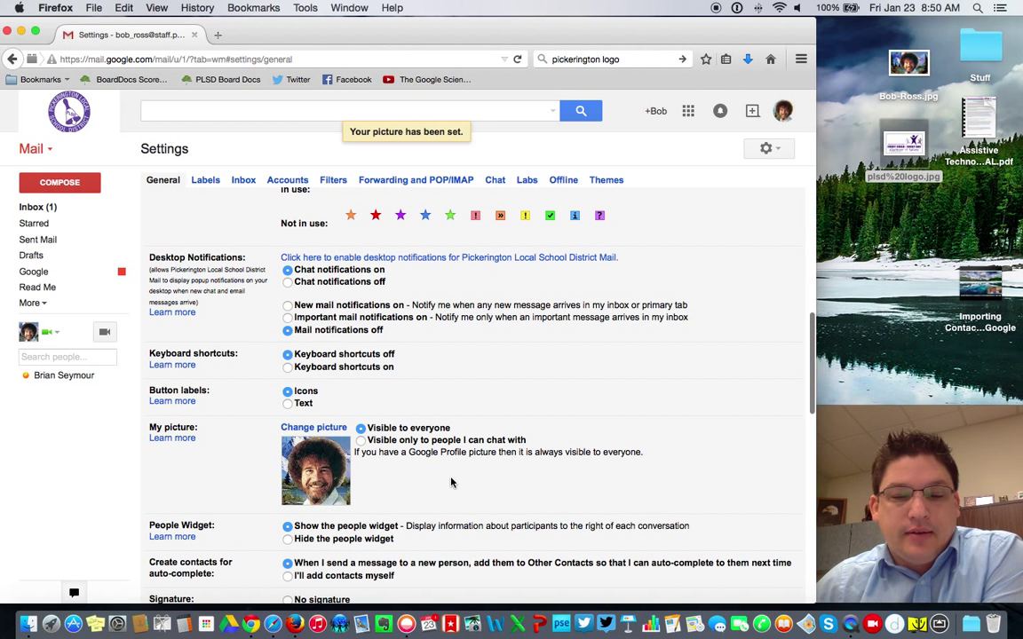
scroll(451, 482, down, 4)
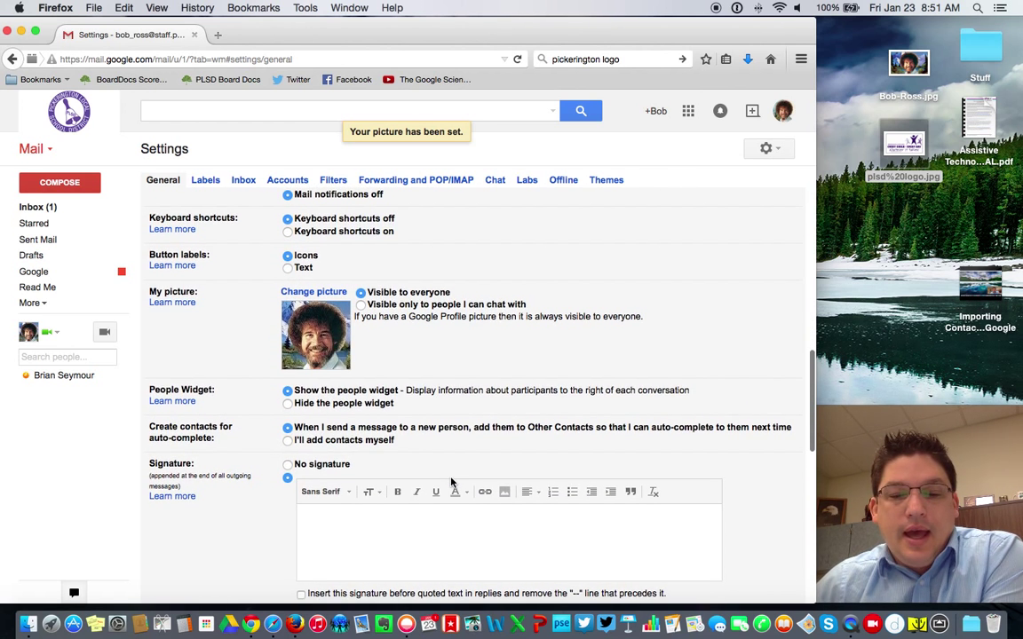
Step: Write the teacher's name, then 'Art Teacher Pickerington High School North' in the signature box
scroll(451, 482, down, 3)
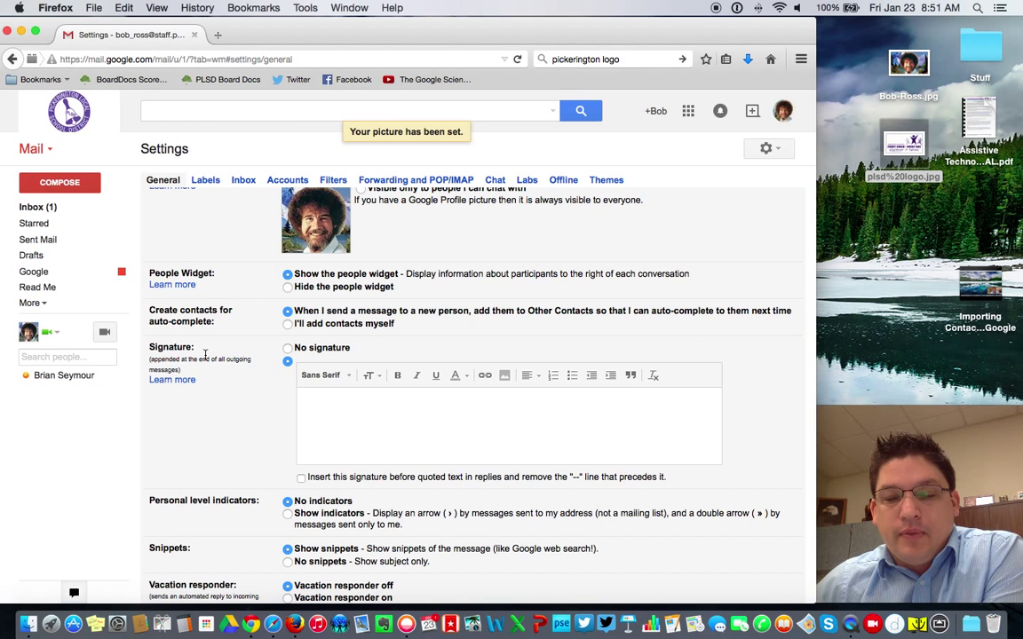
click(339, 404)
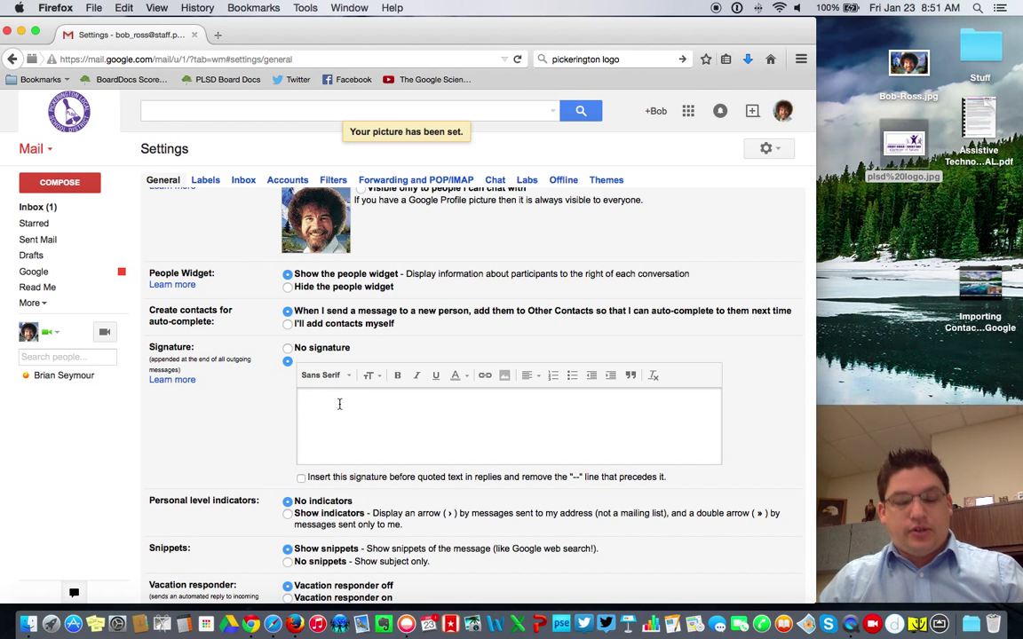
text(Bob)
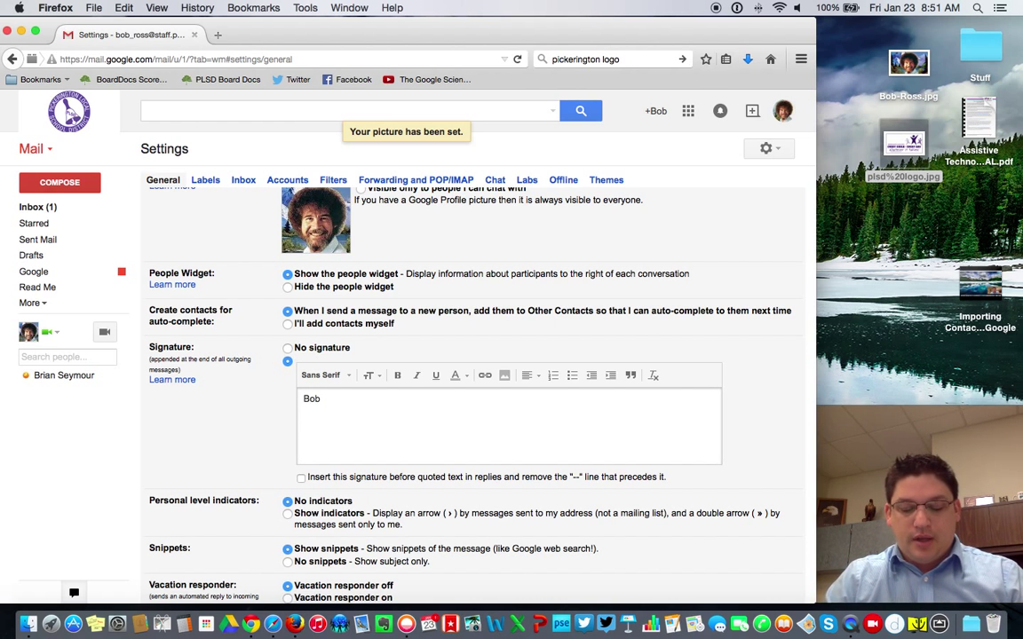
text( Ross)
key(Return)
text(Art )
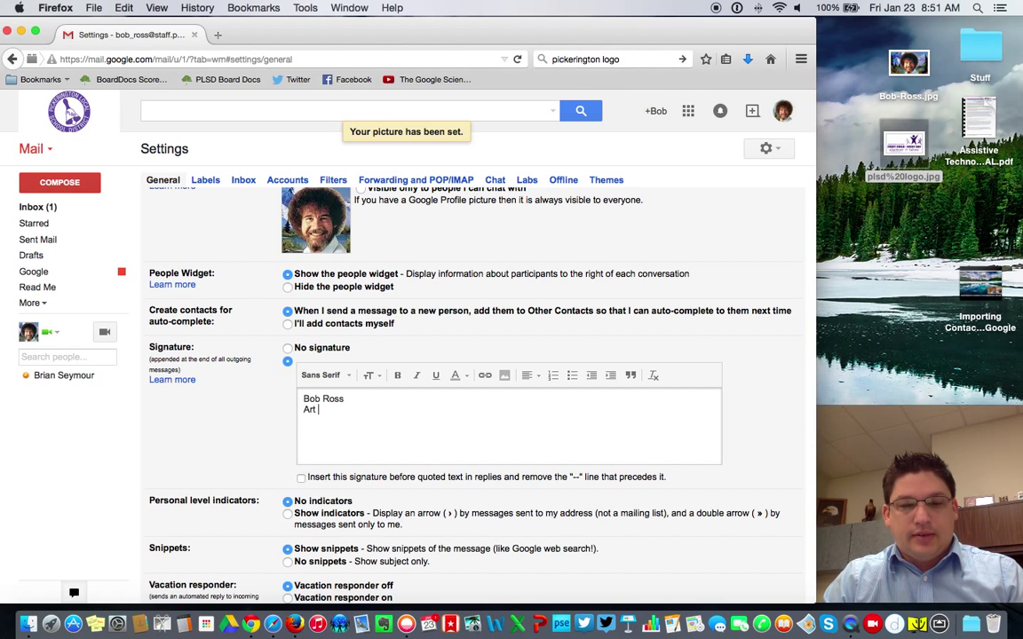
text(Teacher )
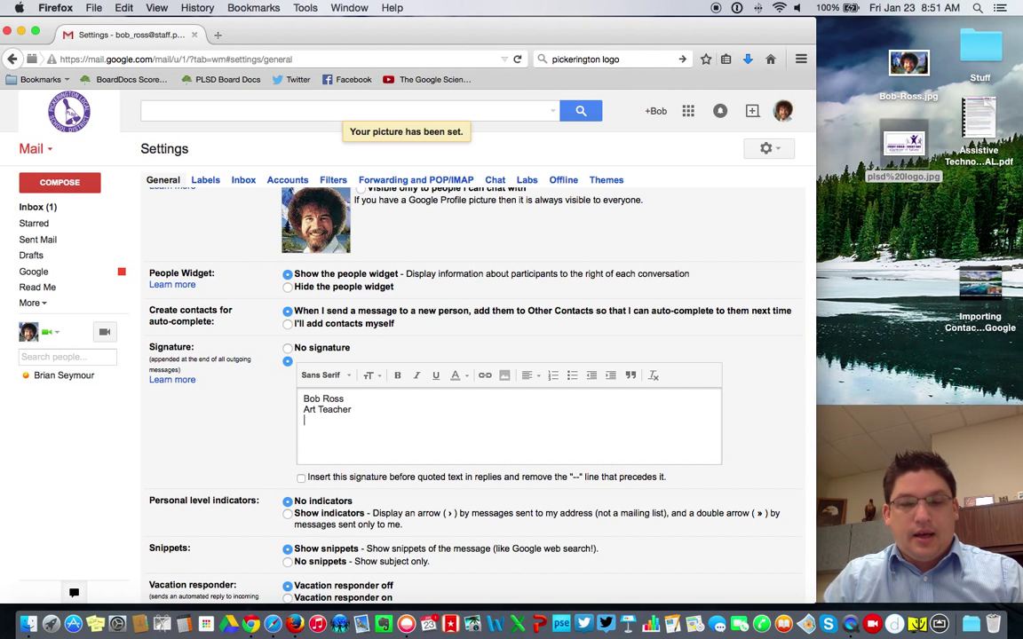
text(Pickerinto)
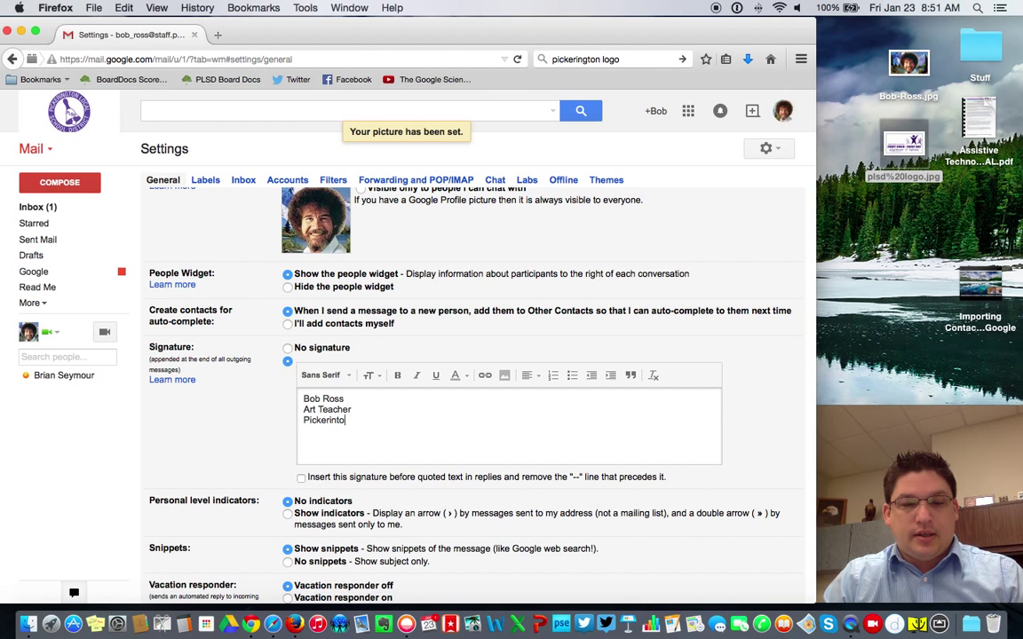
key(BackSpace)
key(BackSpace)
text(gton Hi)
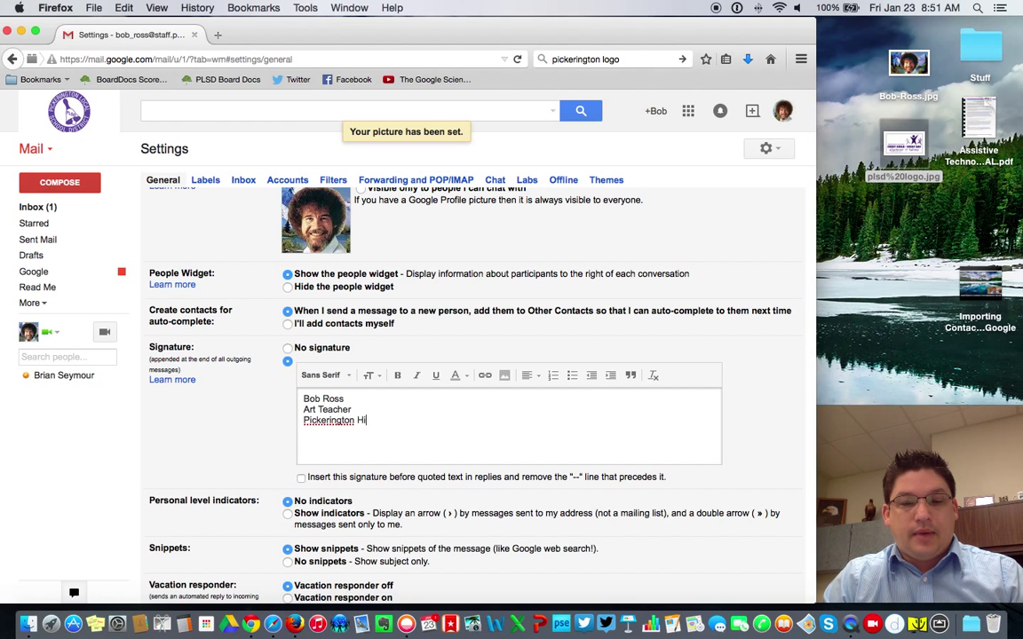
text(gh School N)
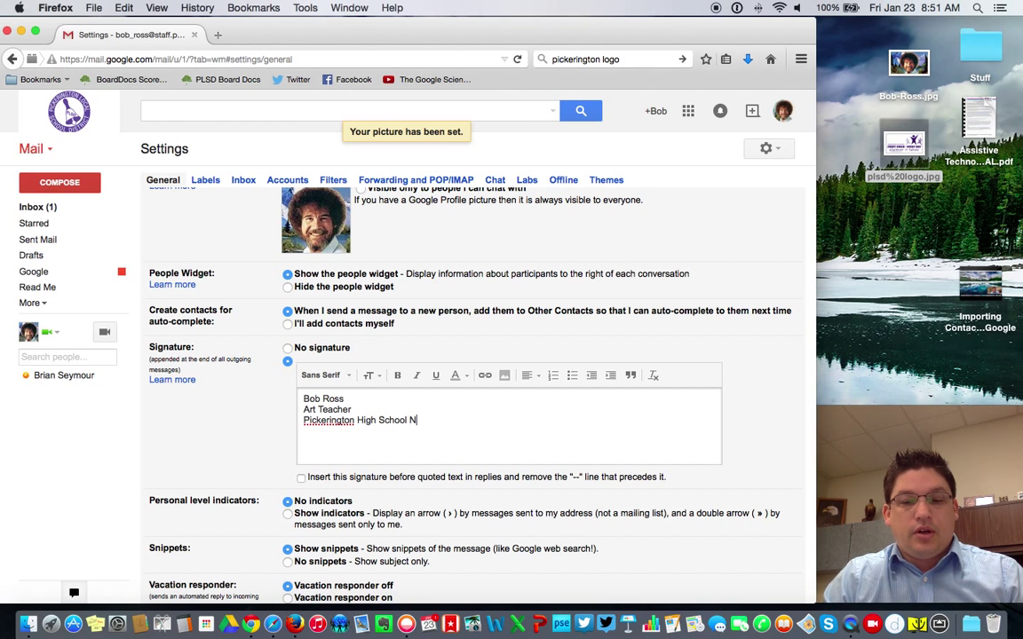
text(orth)
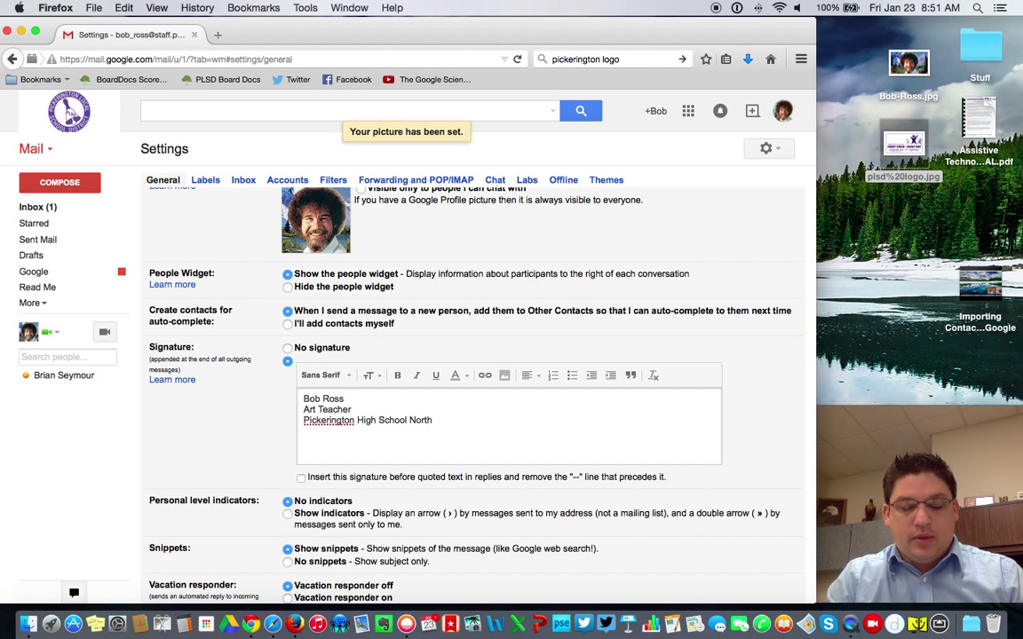
Step: Add the phone number and e-mail address on a new line, followed by a blank line
key(Return)
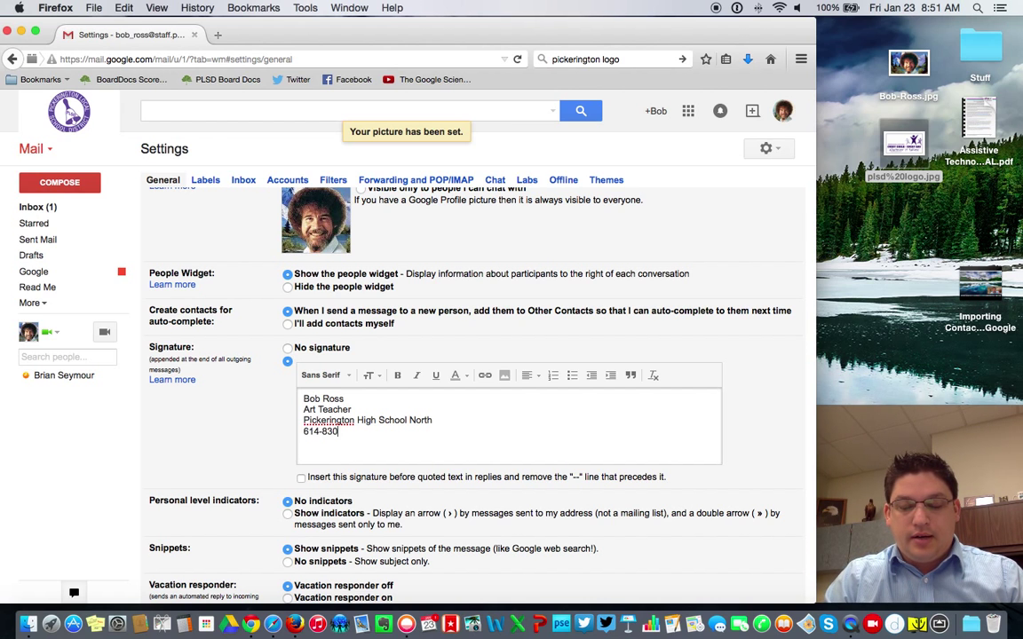
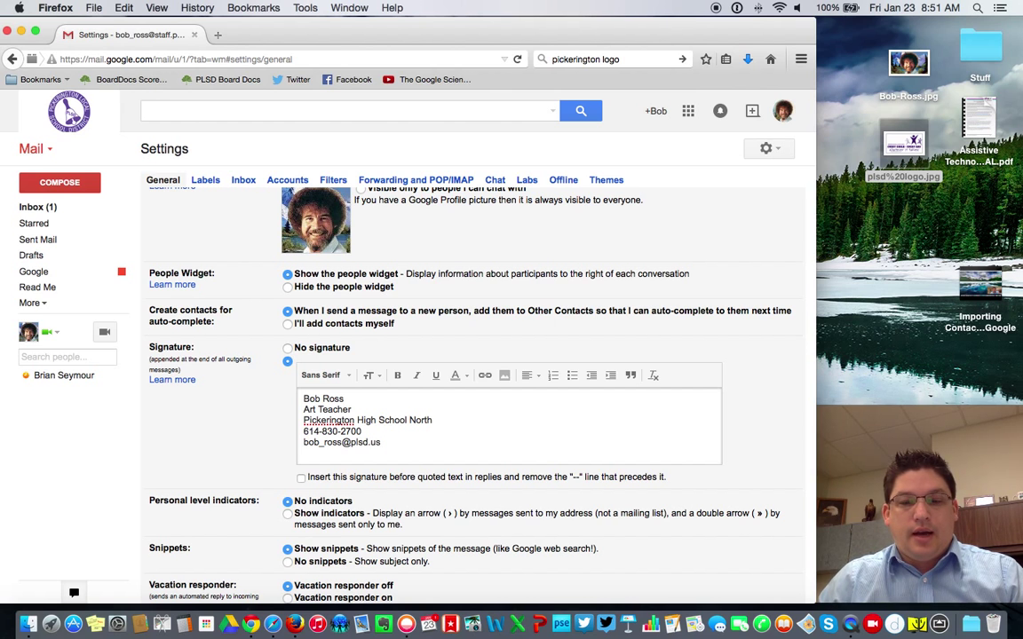
key(Return)
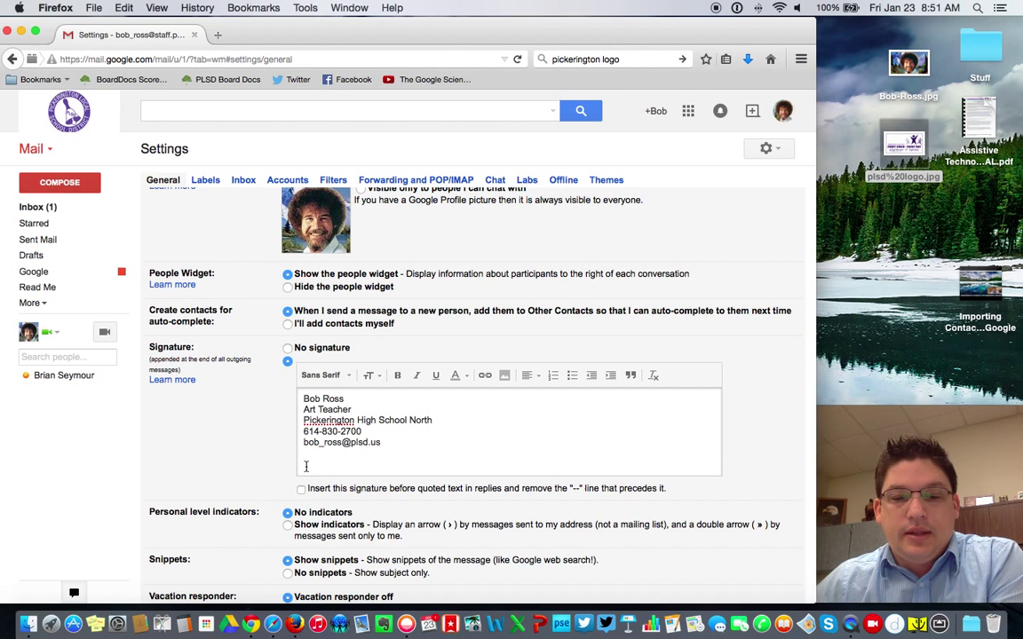
scroll(306, 464, down, 1)
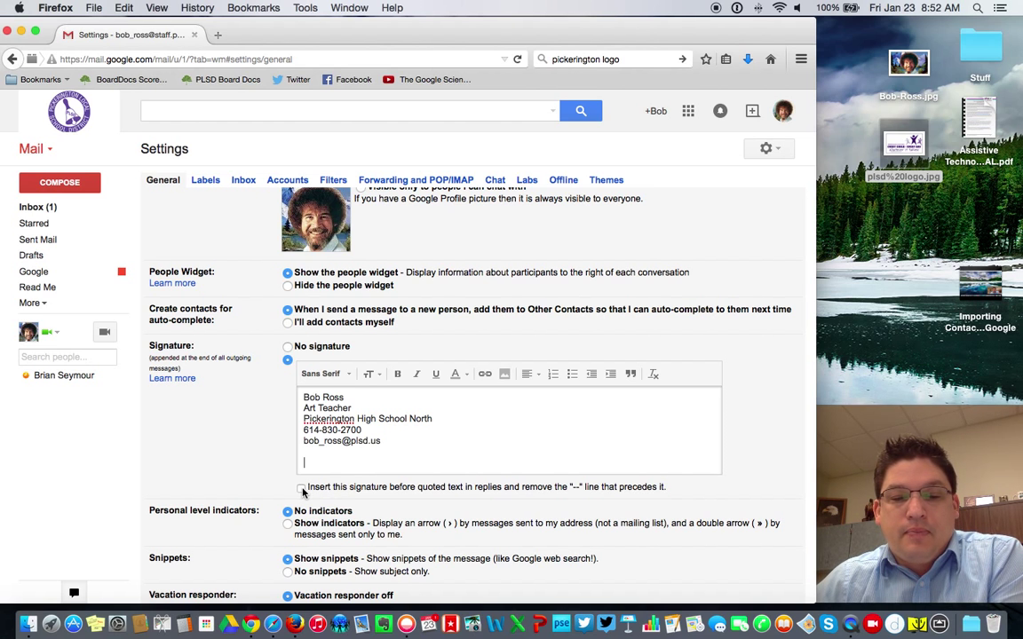
Step: Enable 'Insert this signature before quoted text in replies'
click(301, 488)
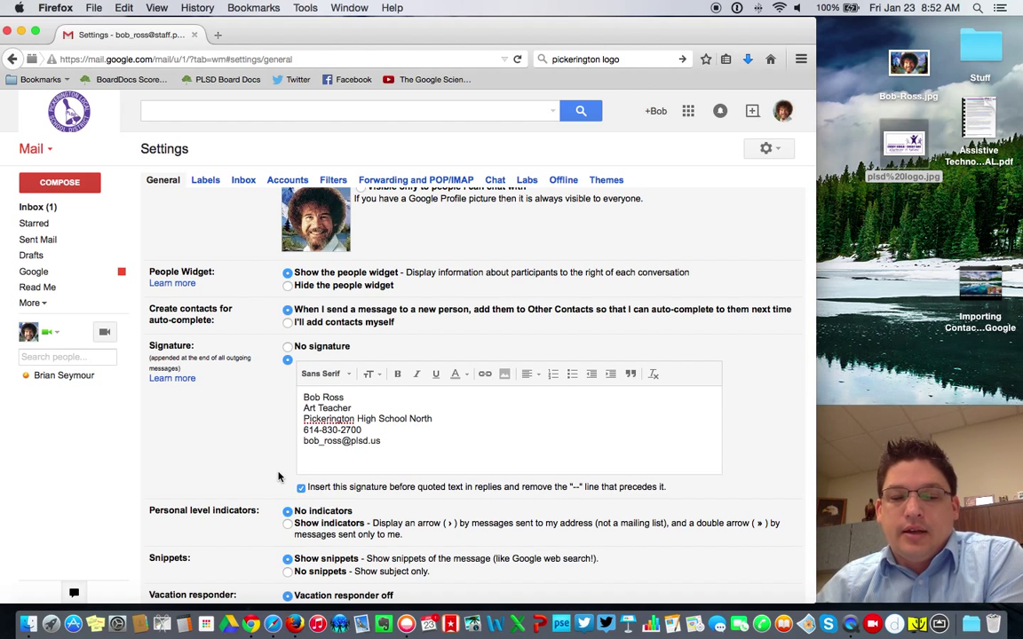
scroll(276, 476, down, 3)
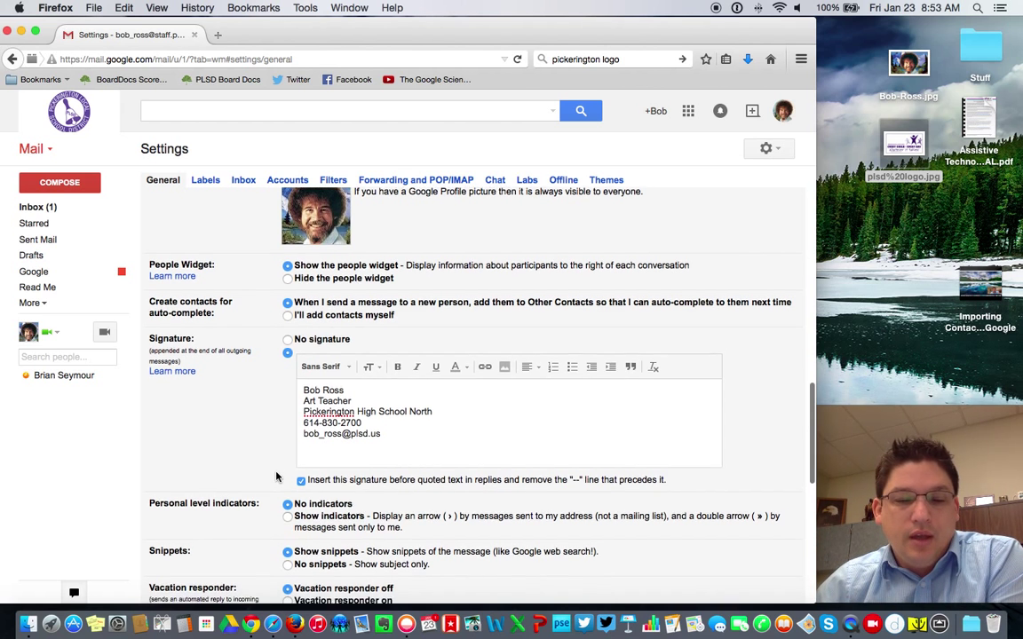
scroll(276, 477, down, 7)
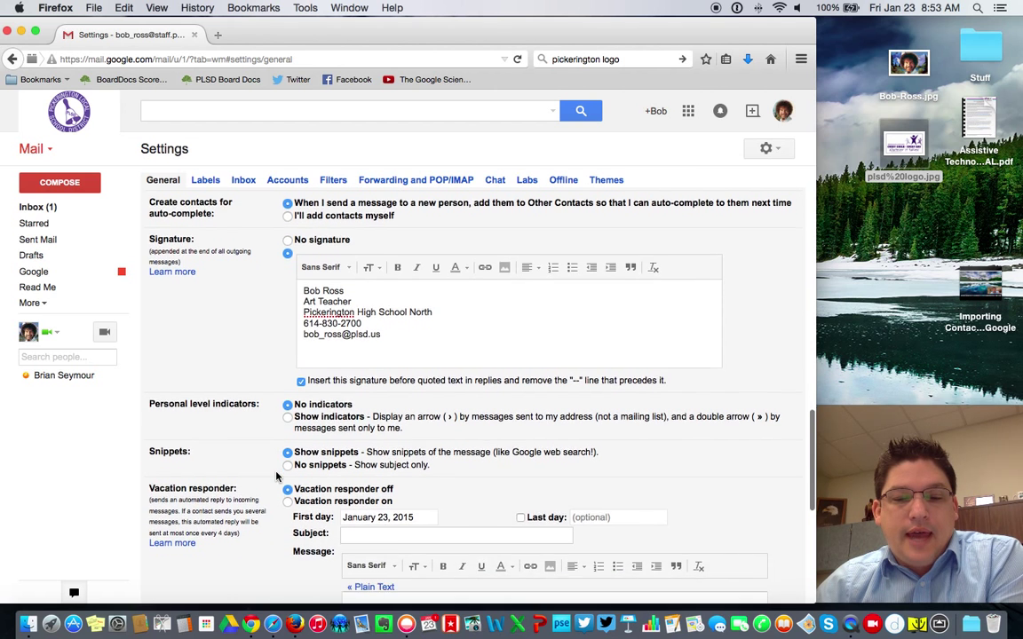
scroll(276, 477, down, 7)
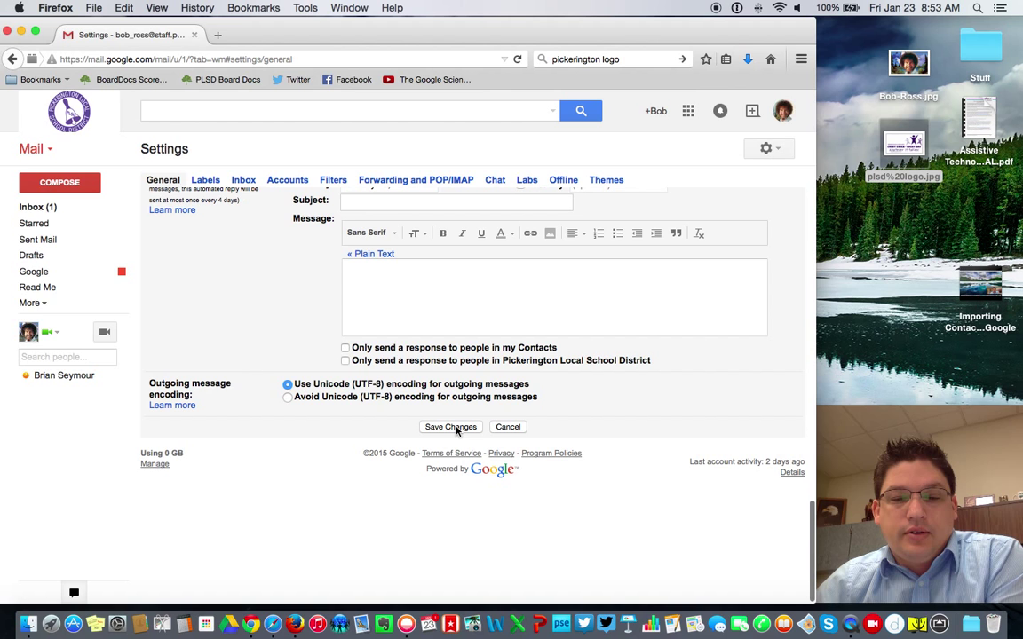
Step: Save the settings, then confirm a new message shows the signature and close it
click(457, 430)
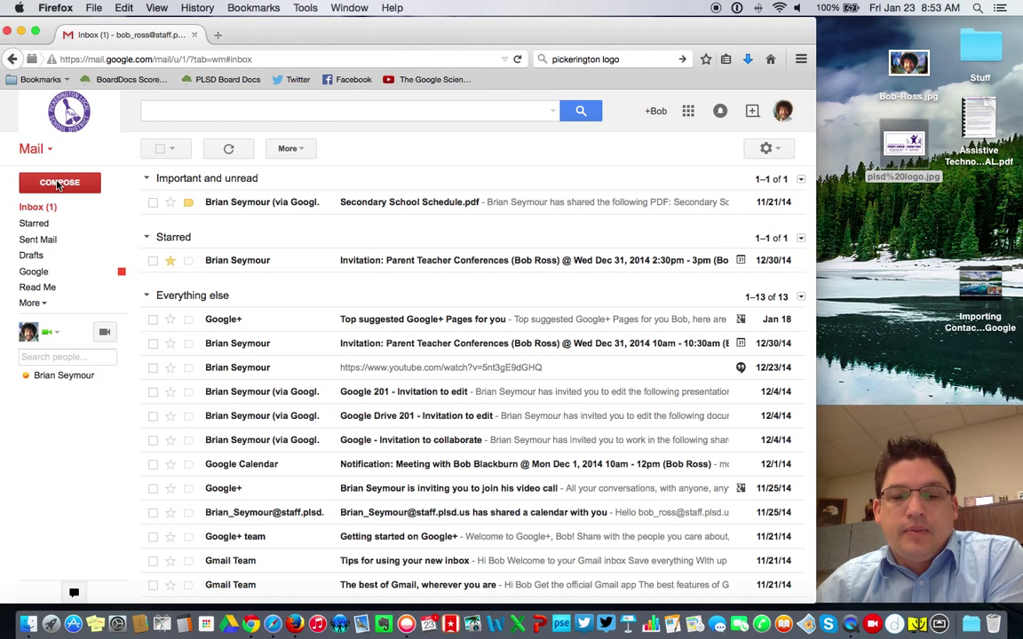
click(58, 183)
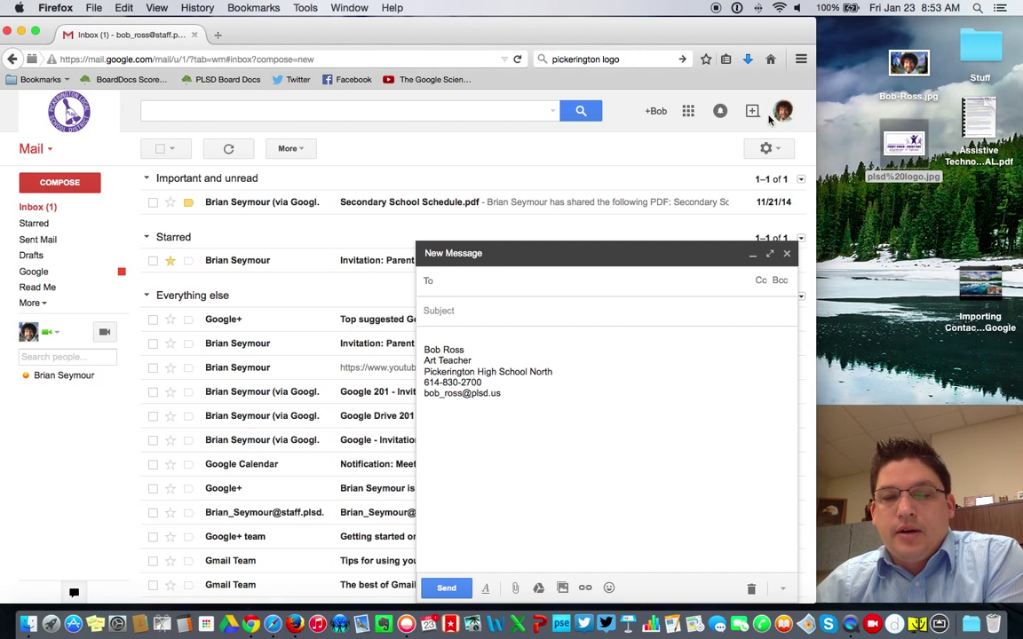
click(787, 255)
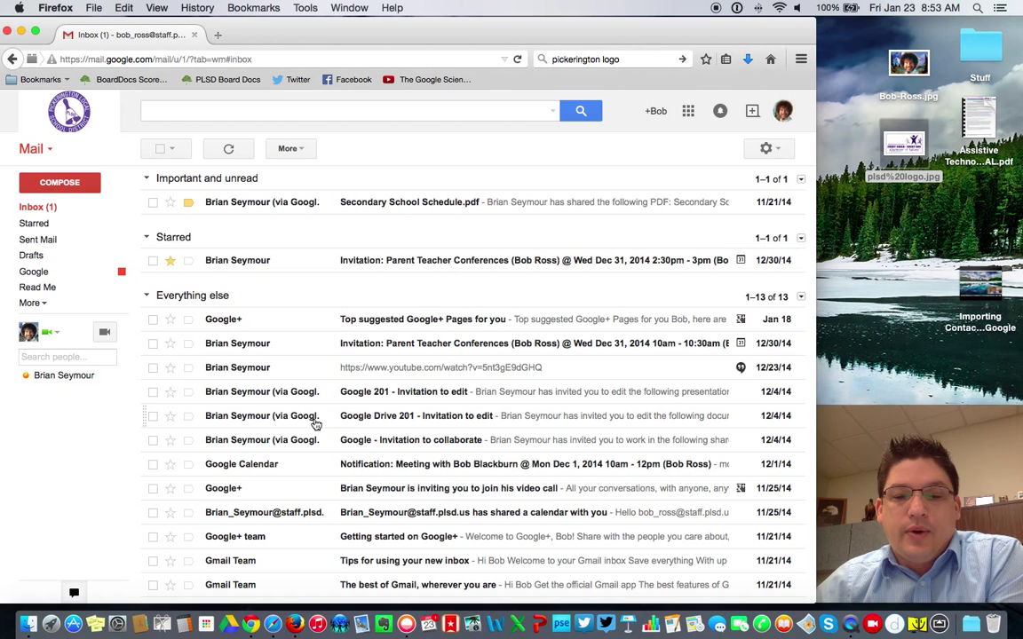
mouse_move(315, 424)
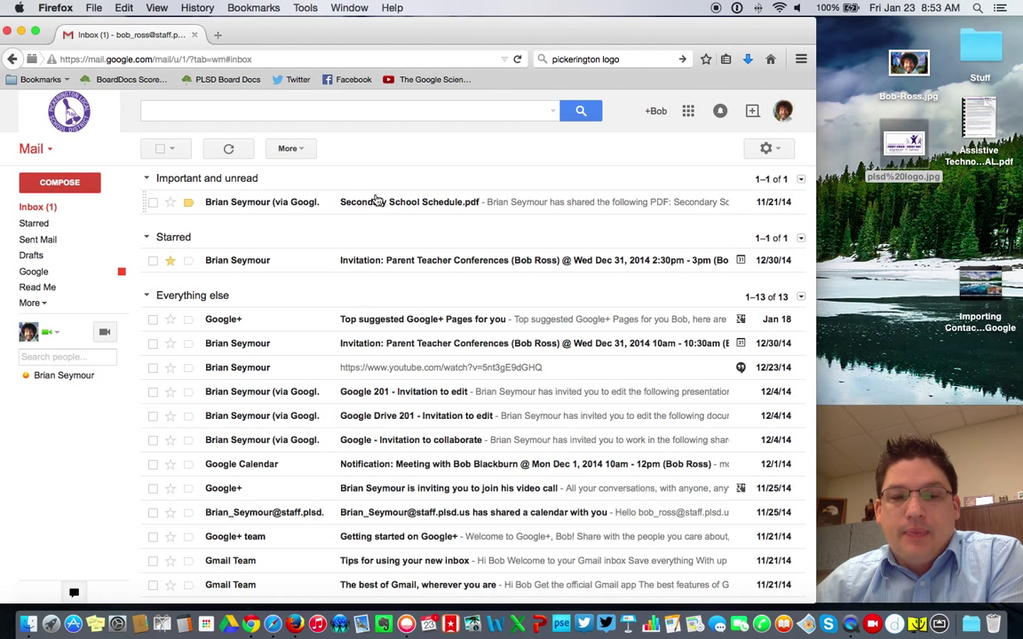
Step: Open the Themes settings and browse the Color, HD, Custom and Classic theme tiles
click(777, 155)
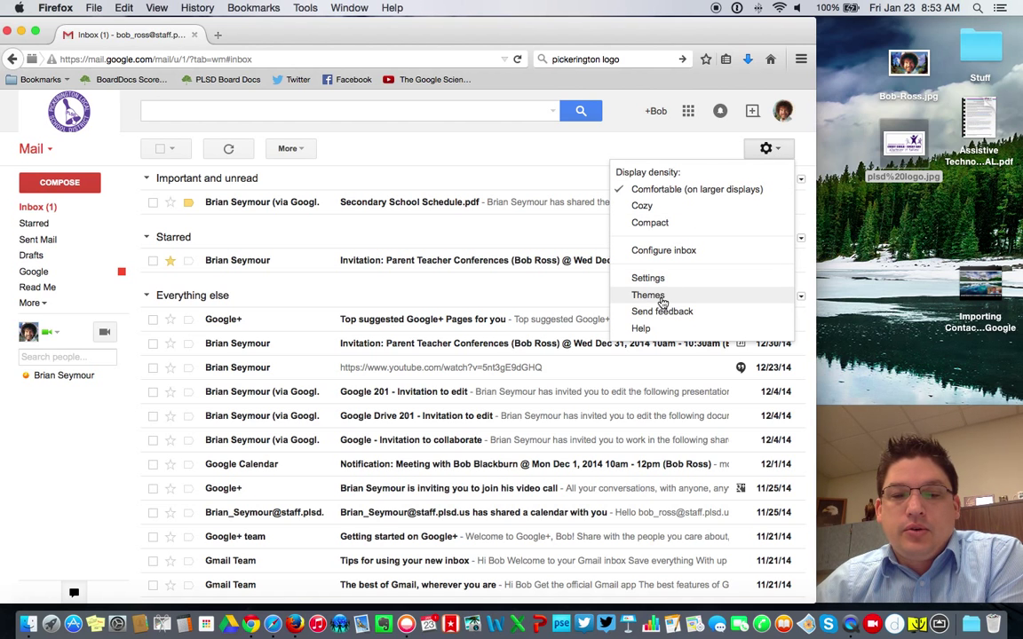
click(661, 299)
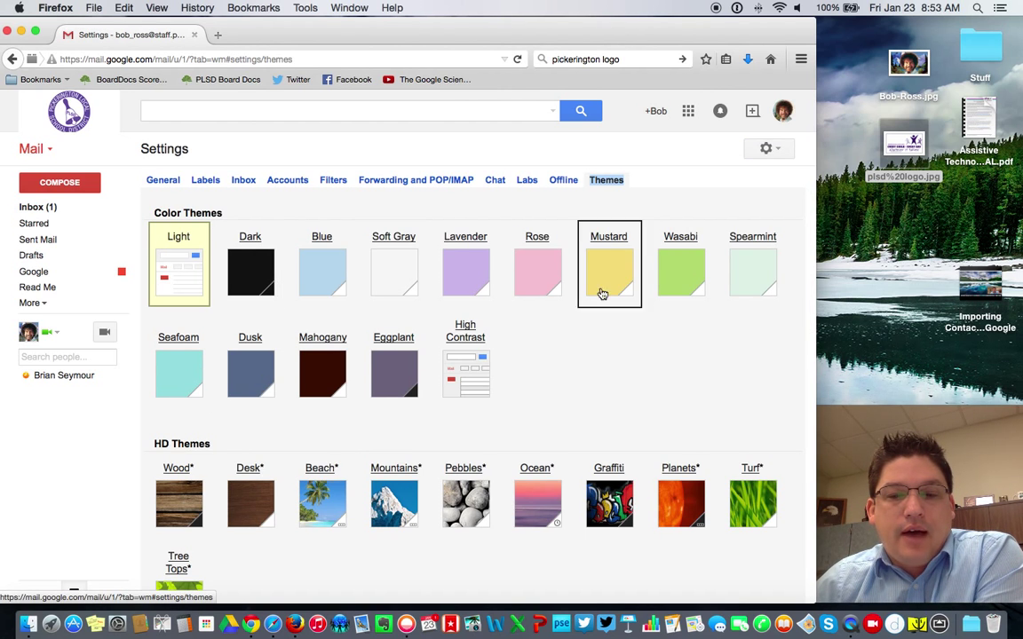
scroll(702, 368, down, 2)
scroll(702, 369, down, 5)
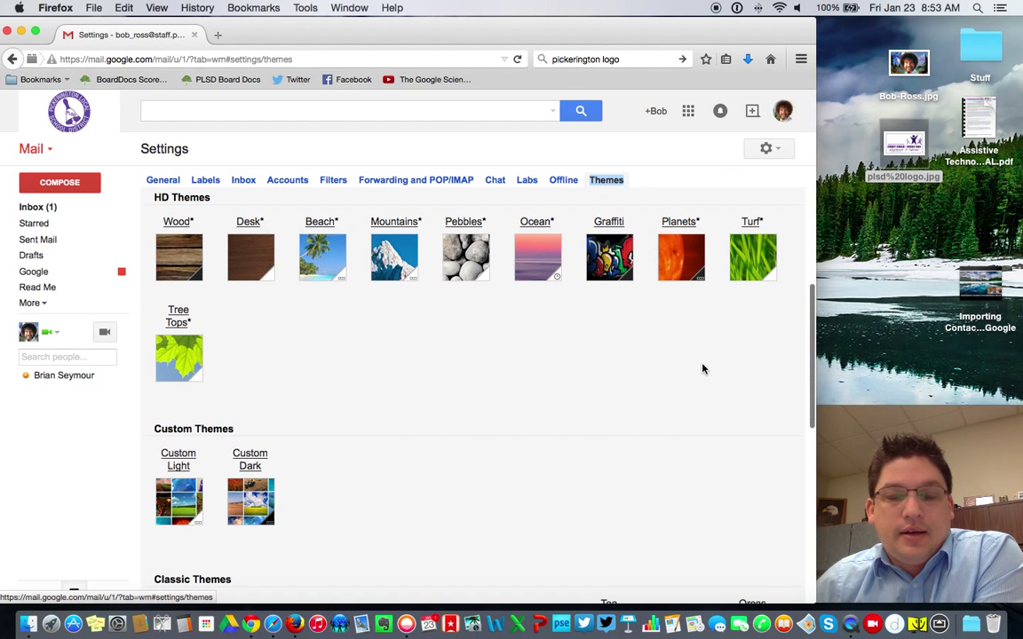
scroll(559, 391, down, 6)
scroll(560, 391, down, 3)
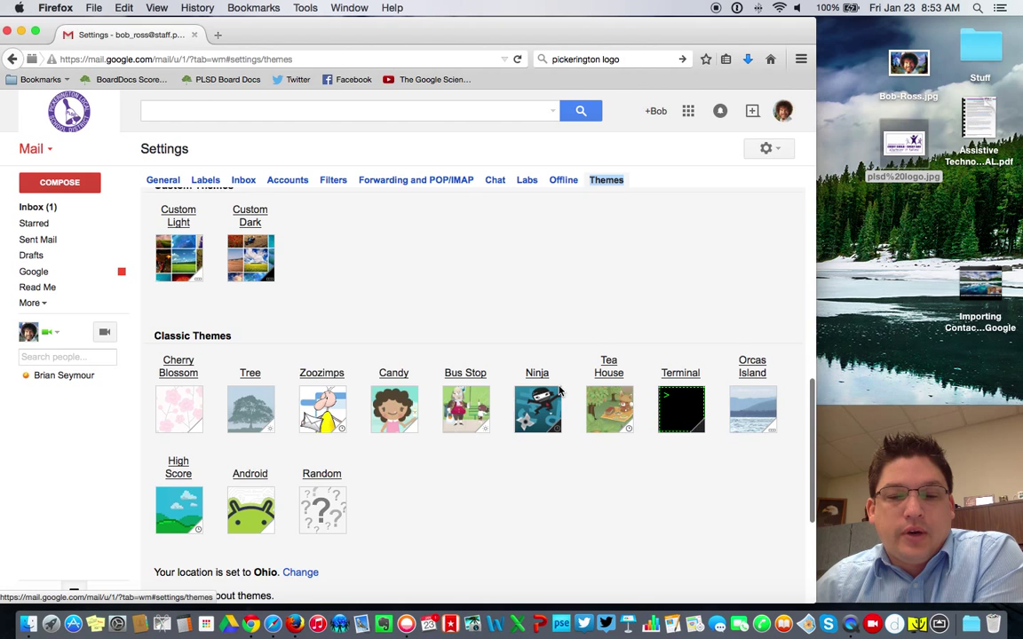
scroll(559, 391, up, 12)
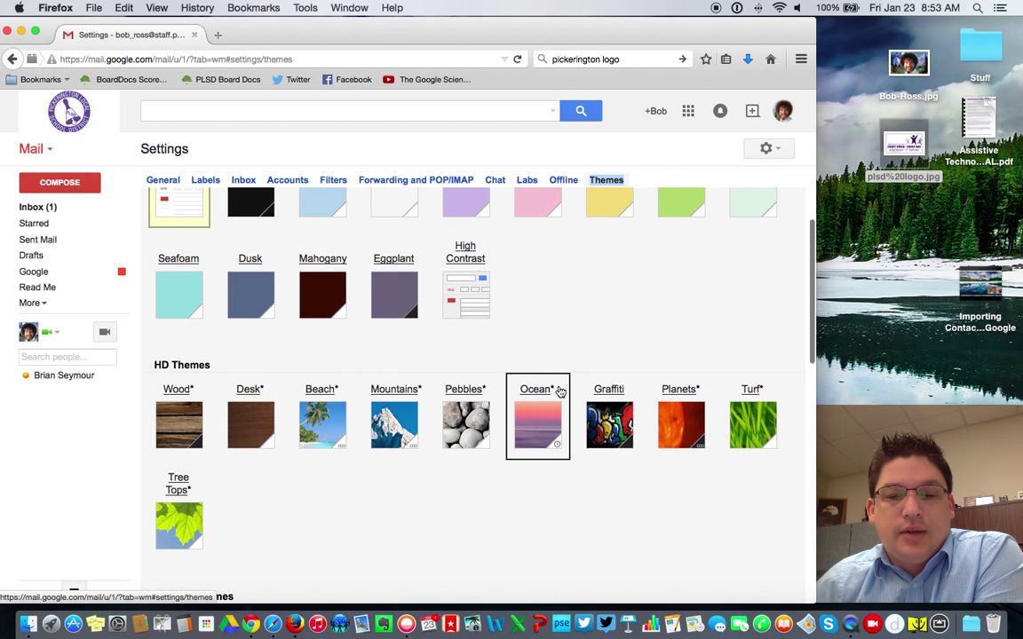
Step: Try the Beach and Turf themes, then apply the Ninja classic theme
click(320, 426)
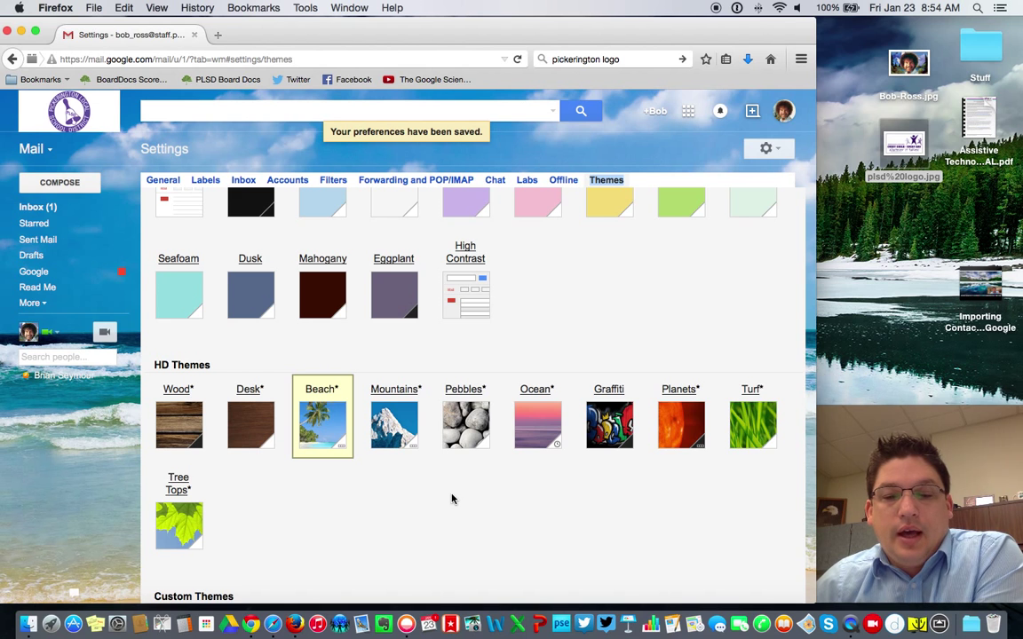
click(757, 423)
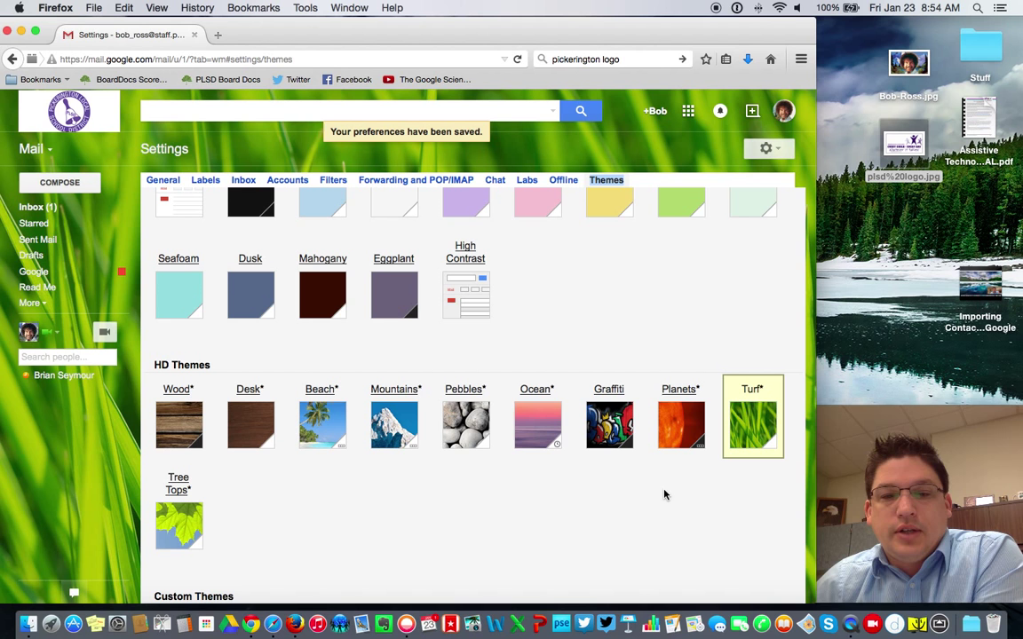
scroll(648, 506, down, 5)
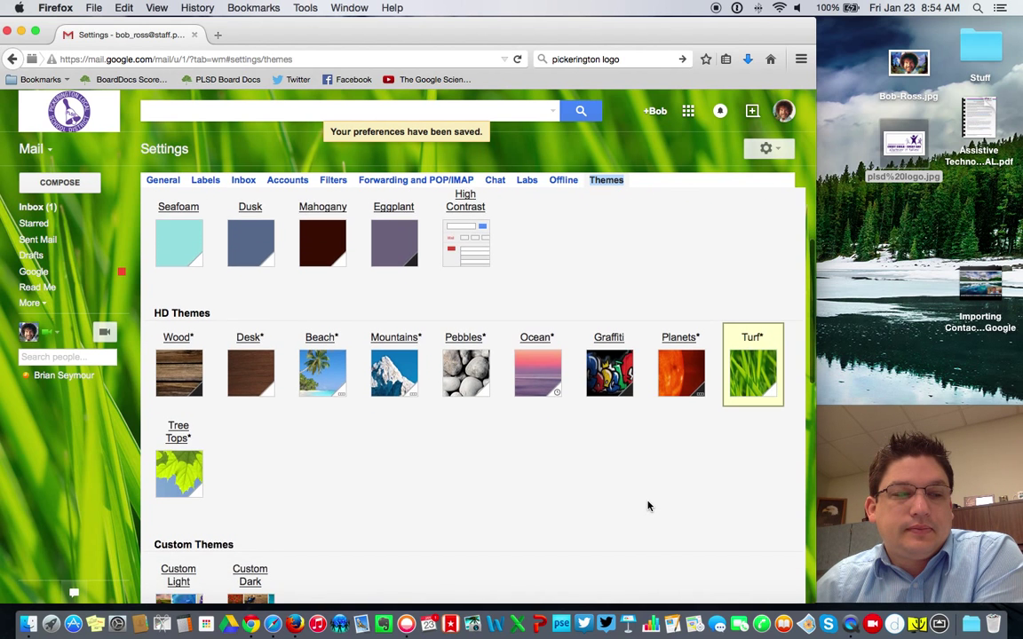
scroll(648, 506, down, 5)
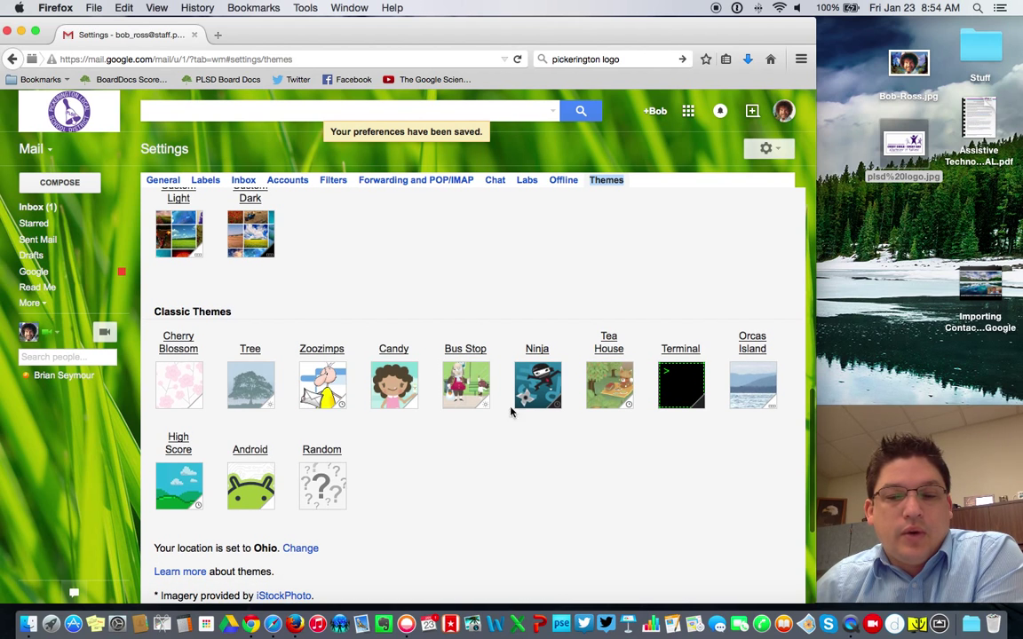
click(539, 382)
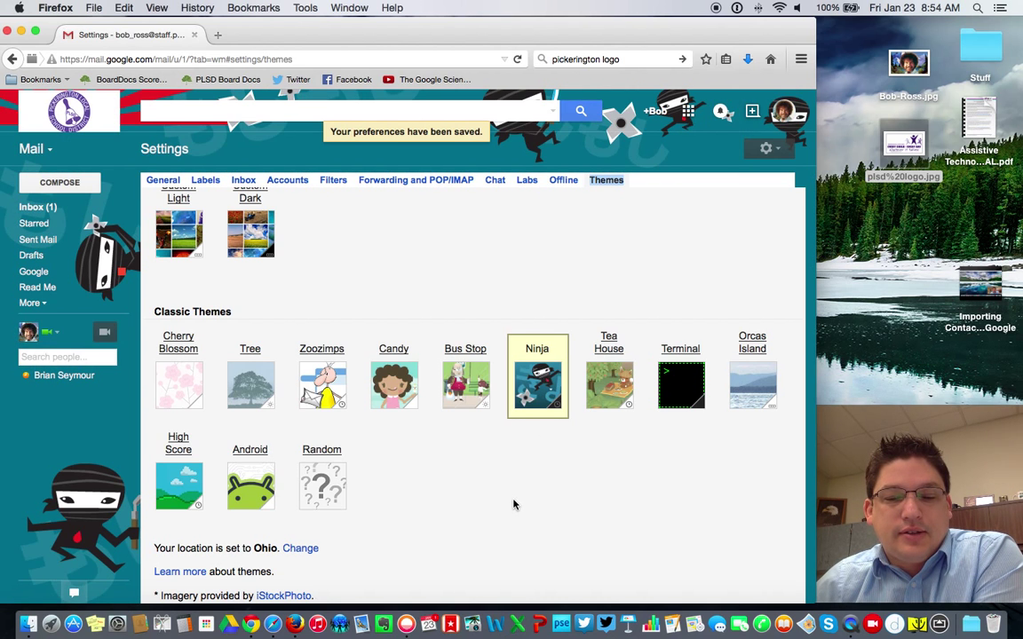
scroll(514, 505, down, 2)
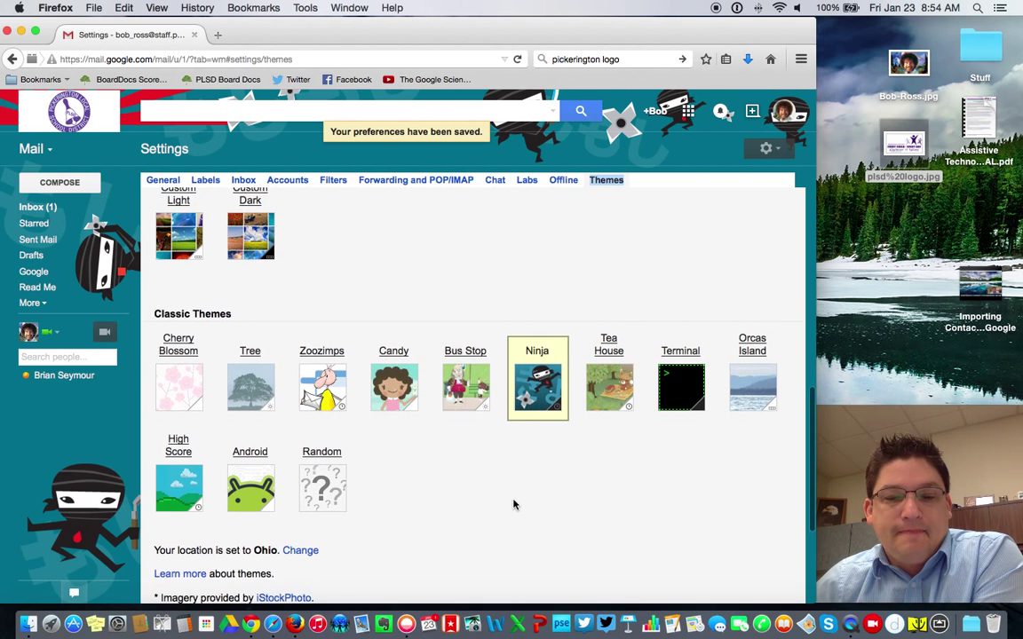
scroll(514, 505, up, 5)
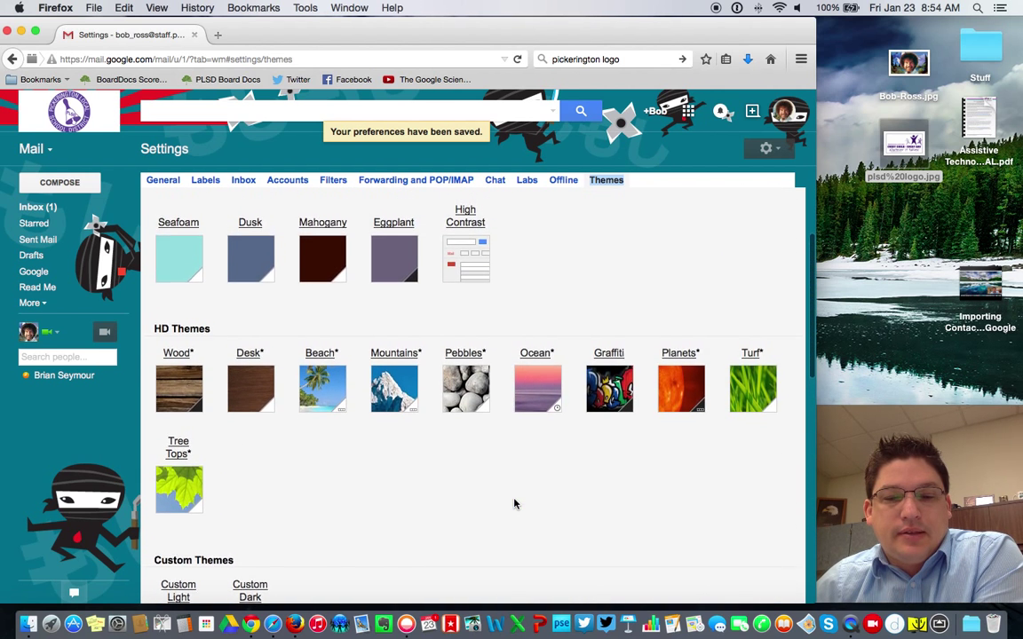
scroll(513, 504, up, 2)
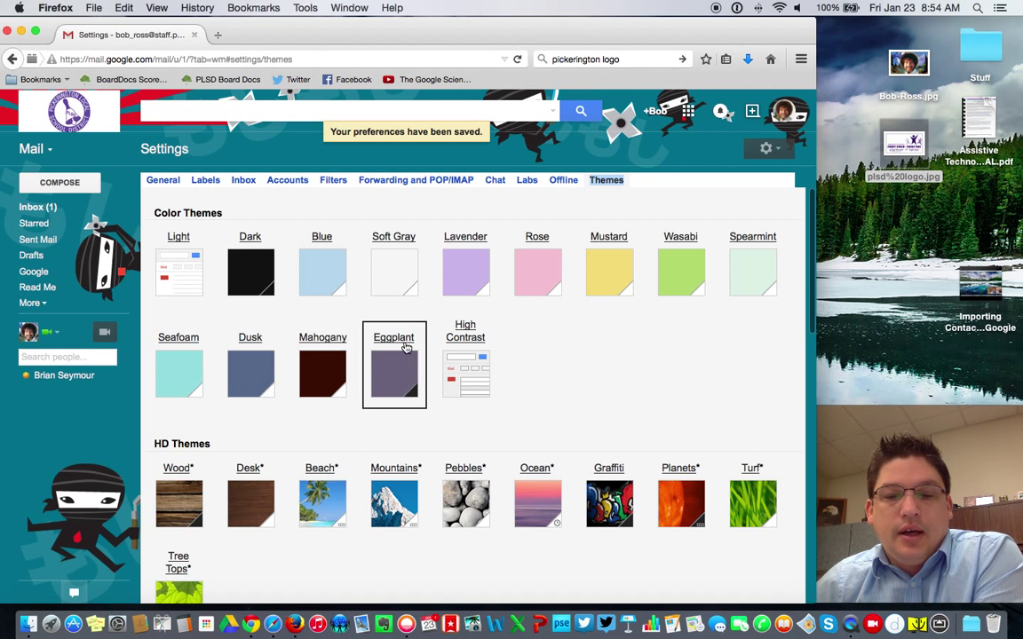
Step: Try Mustard and Light, settle on the Pebbles HD theme, and return to the inbox
click(623, 264)
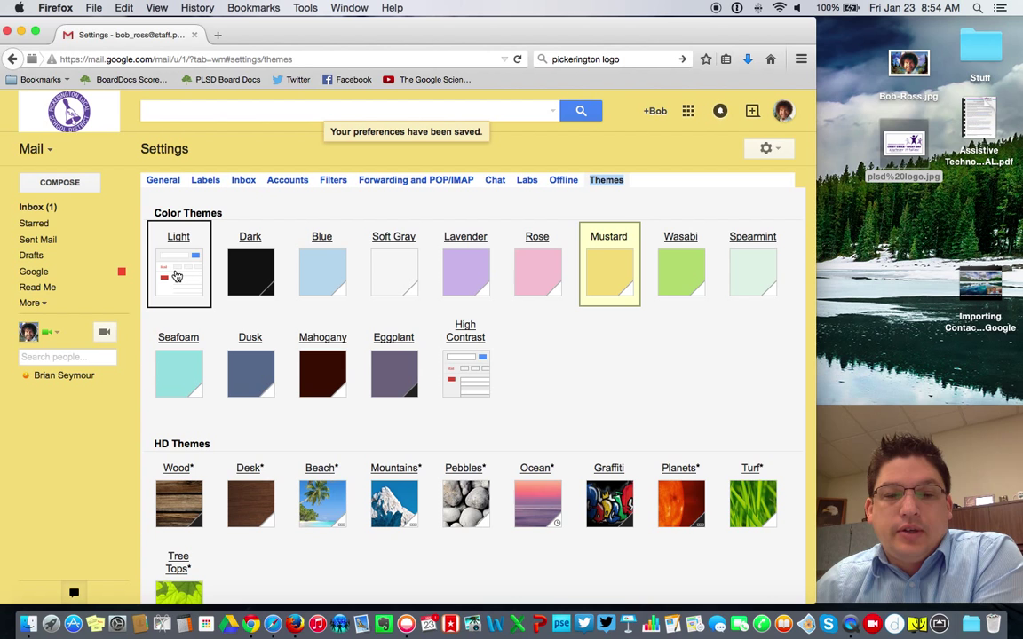
click(174, 275)
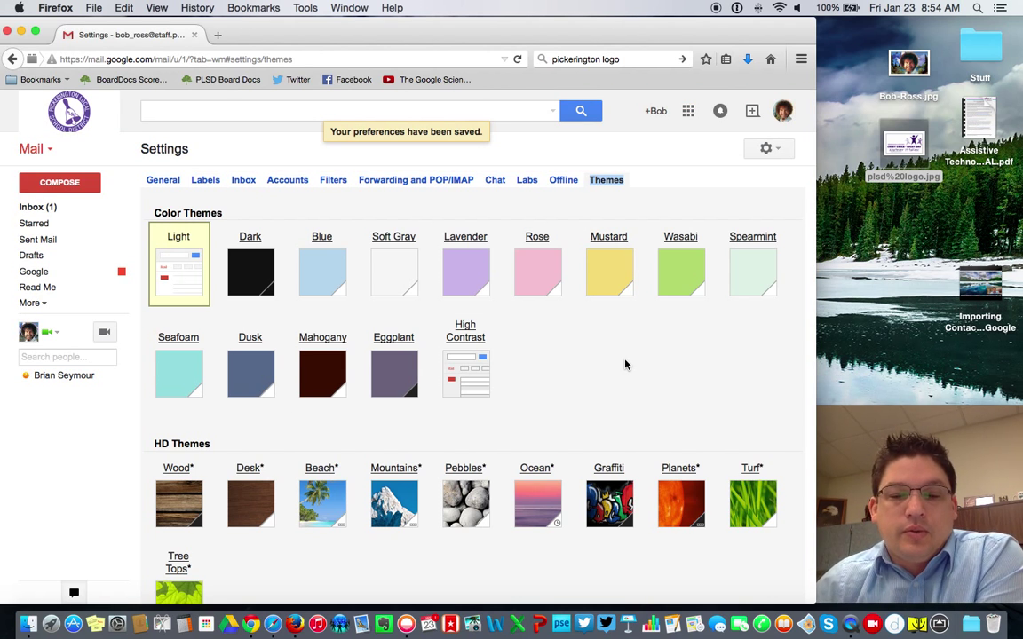
click(477, 507)
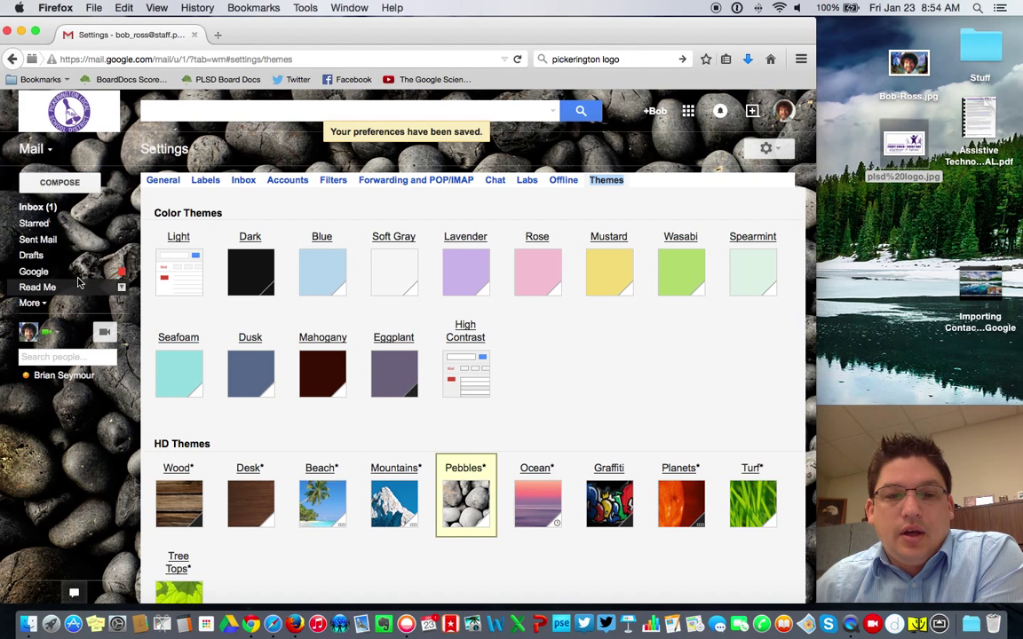
click(46, 209)
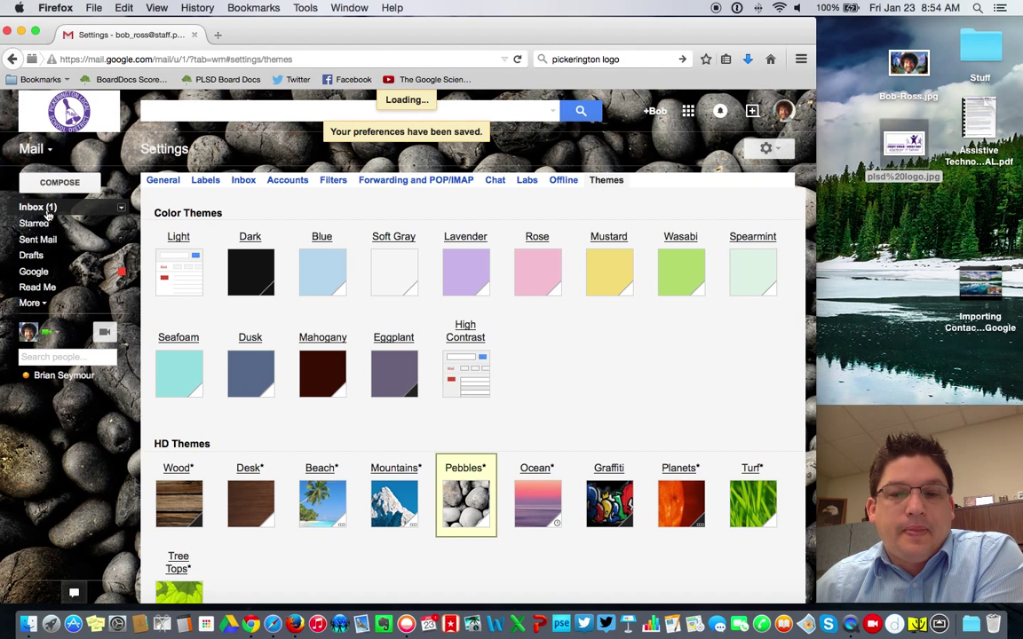